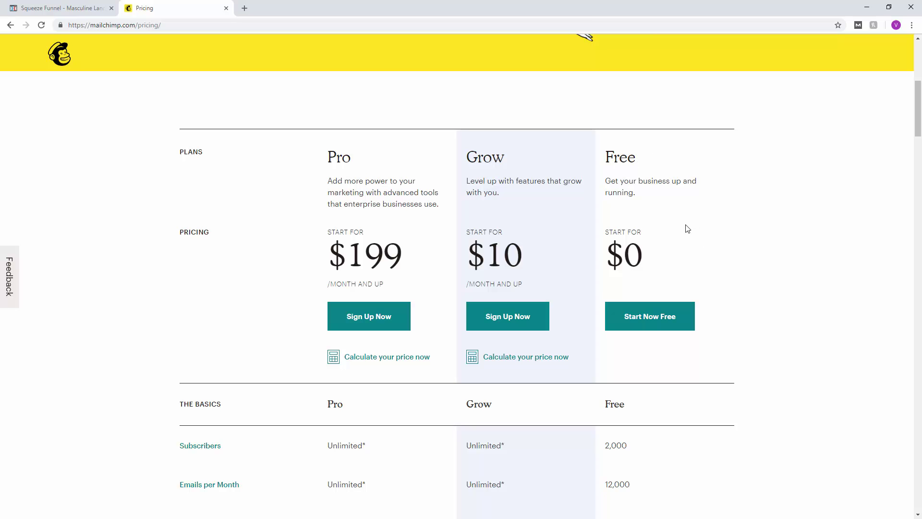
Compare the Pro, Grow and Free plans on the pricing page, including the free plan's subscriber and monthly email limits.
scroll(687, 231, "down", 2)
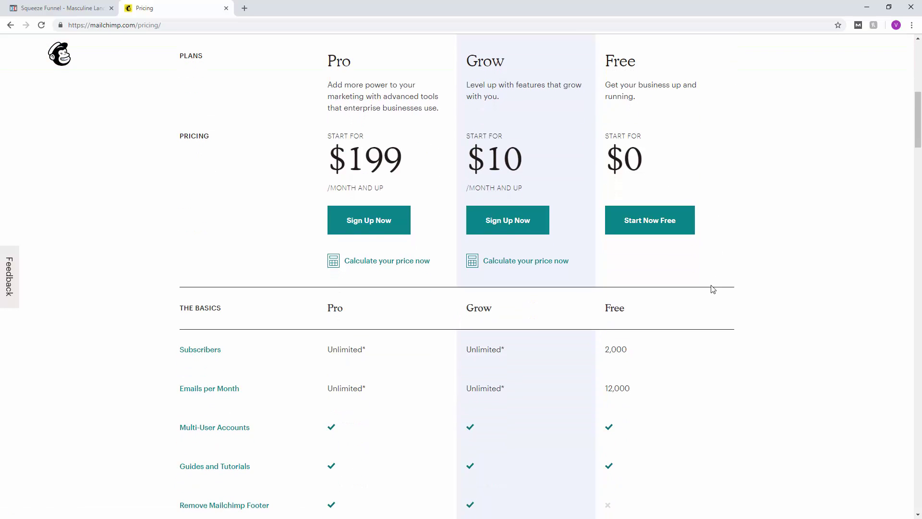
scroll(712, 287, "down", 2)
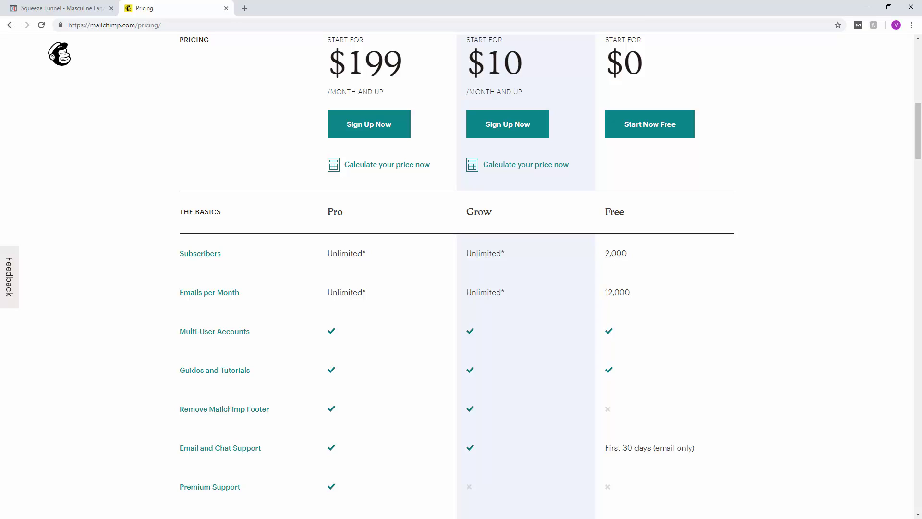
left_click_drag(606, 294, 642, 294)
scroll(641, 326, "down", 2)
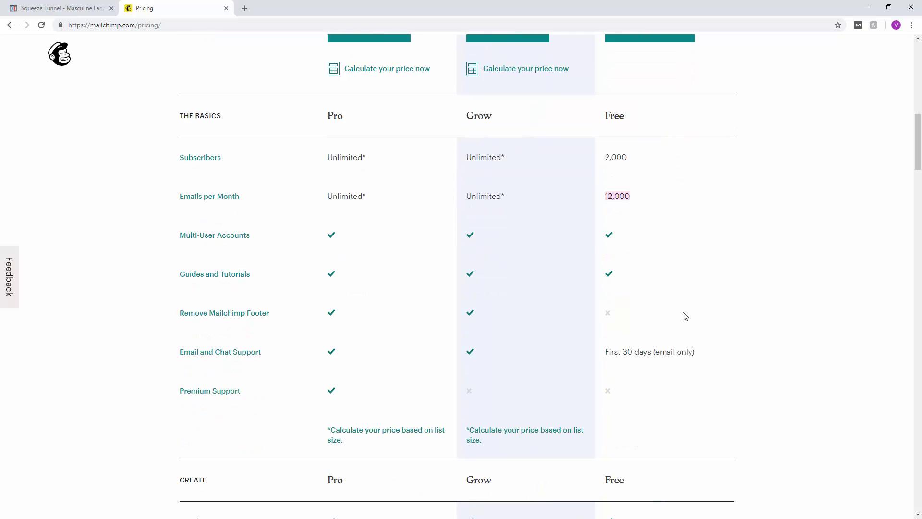
scroll(683, 315, "up", 10)
scroll(684, 307, "up", 2)
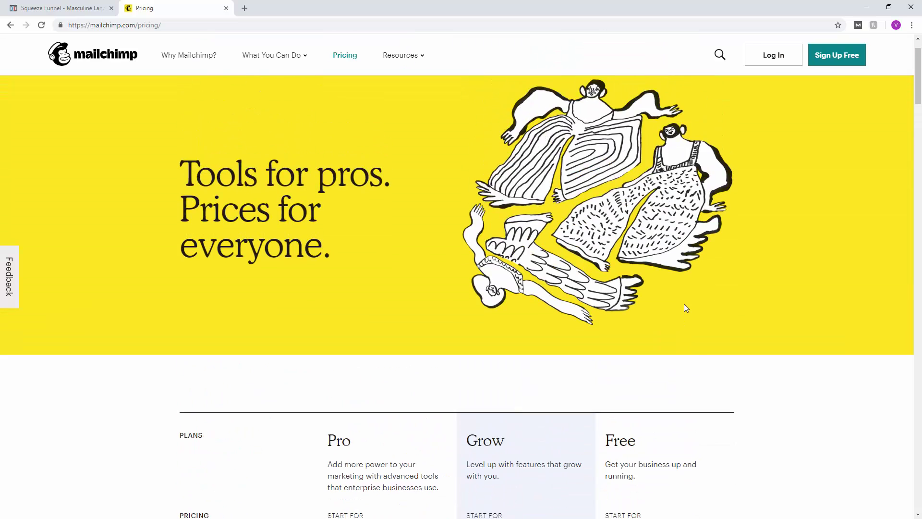
Start a free Mailchimp account and submit the completed sign-up form.
left_click(824, 75)
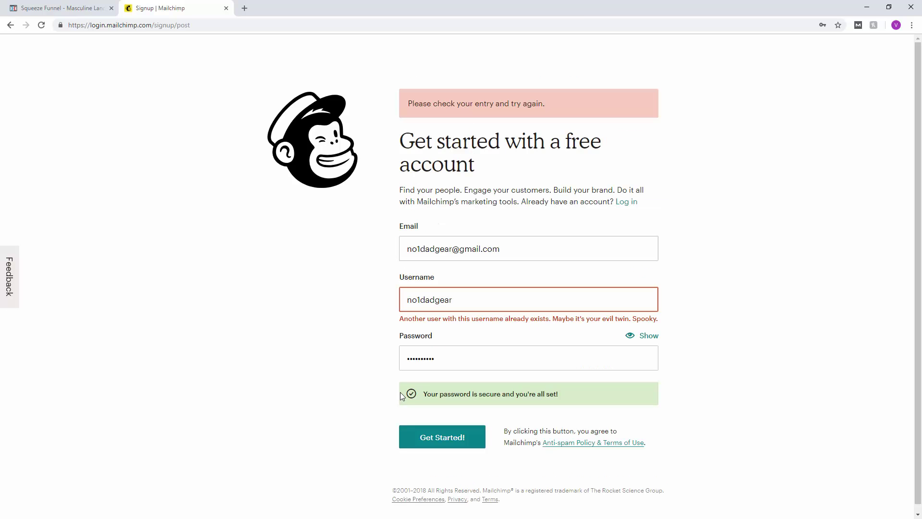
left_click(444, 437)
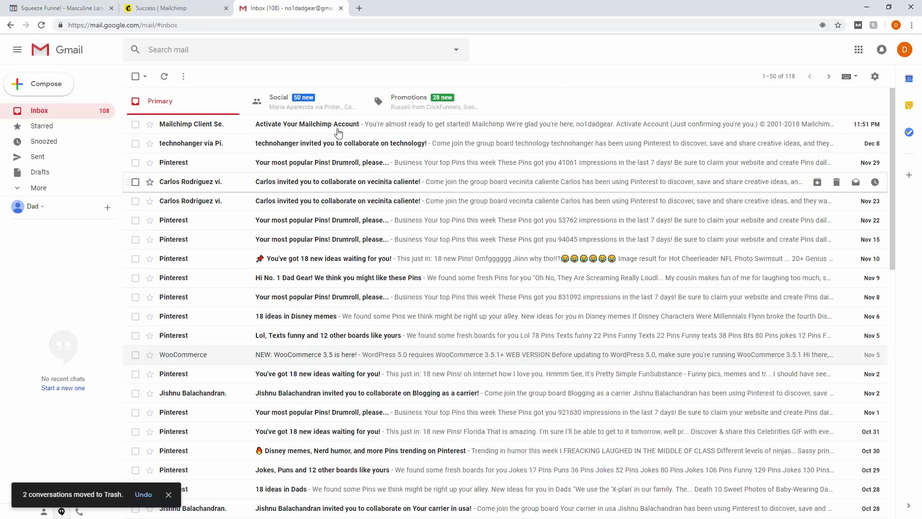
Activate the account through the Mailchimp activation email in Gmail and confirm not being a robot.
left_click(285, 125)
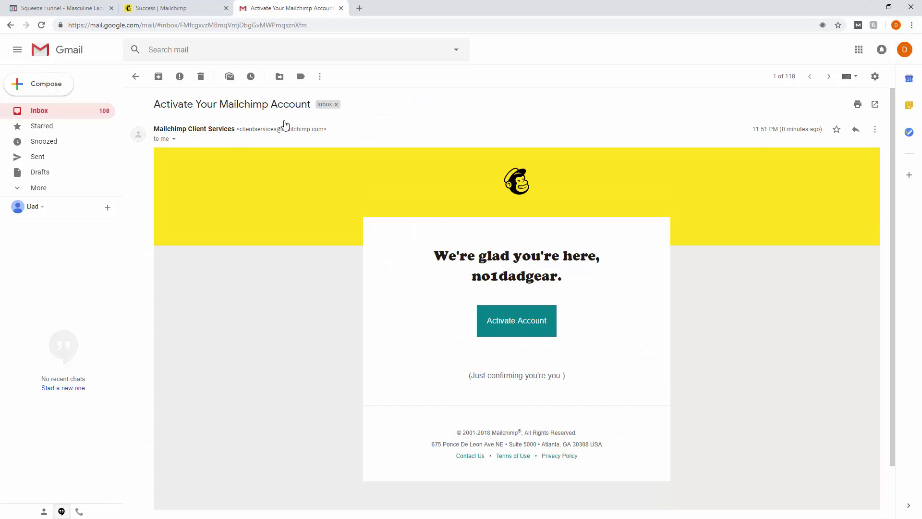
left_click(513, 322)
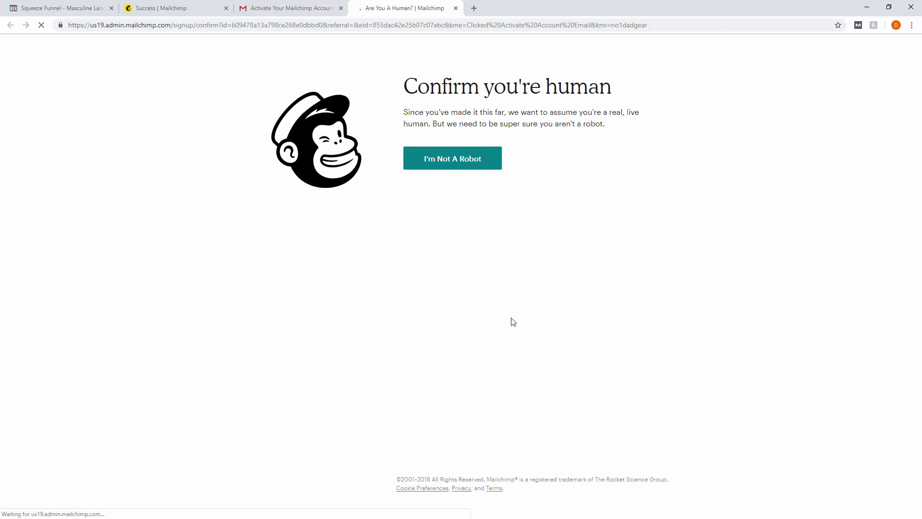
left_click(447, 164)
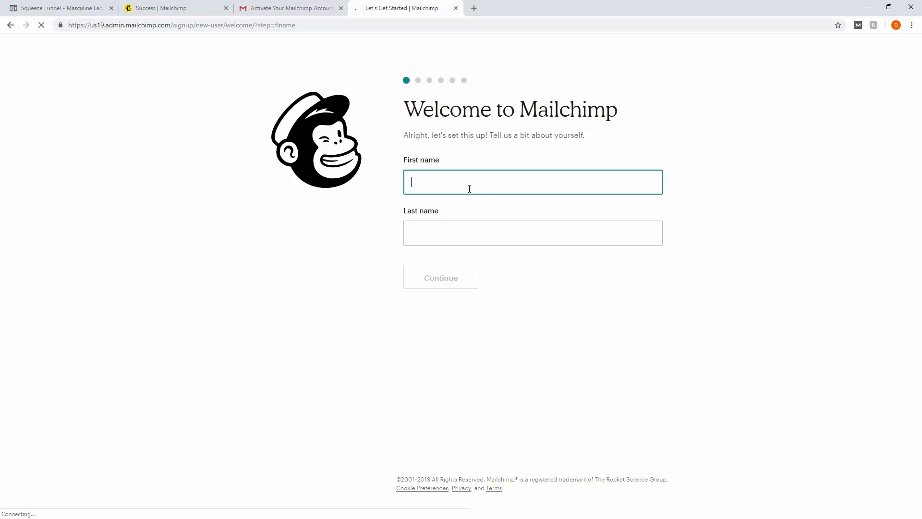
Enter the account holder's first and last name on the welcome page and continue the setup.
type("Demo")
key("Tab")
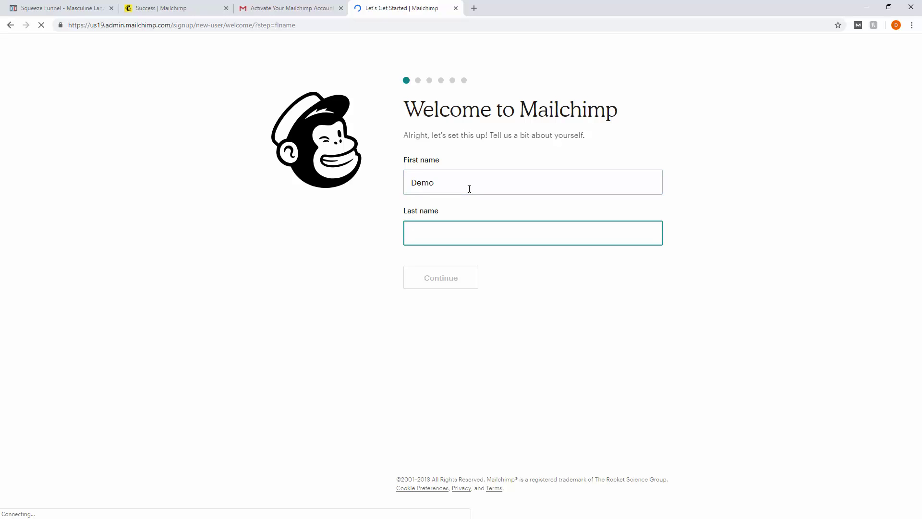
type("Name")
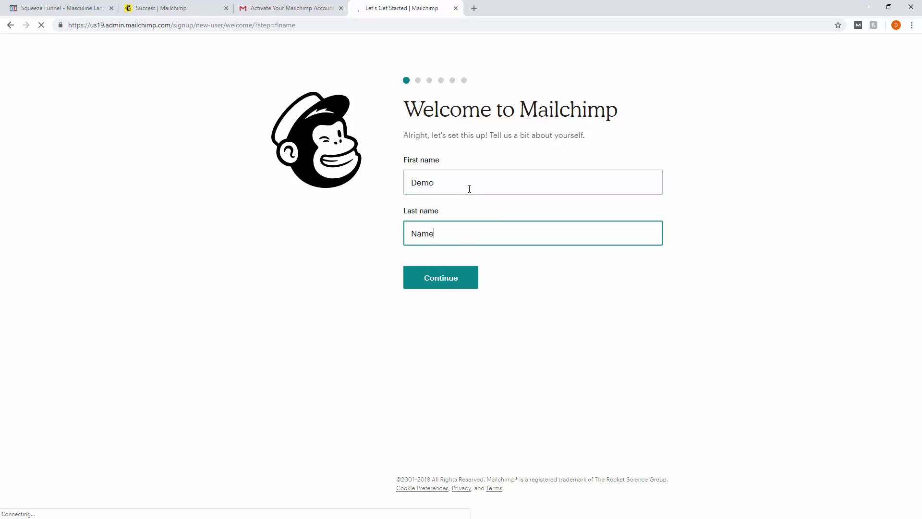
left_click(453, 267)
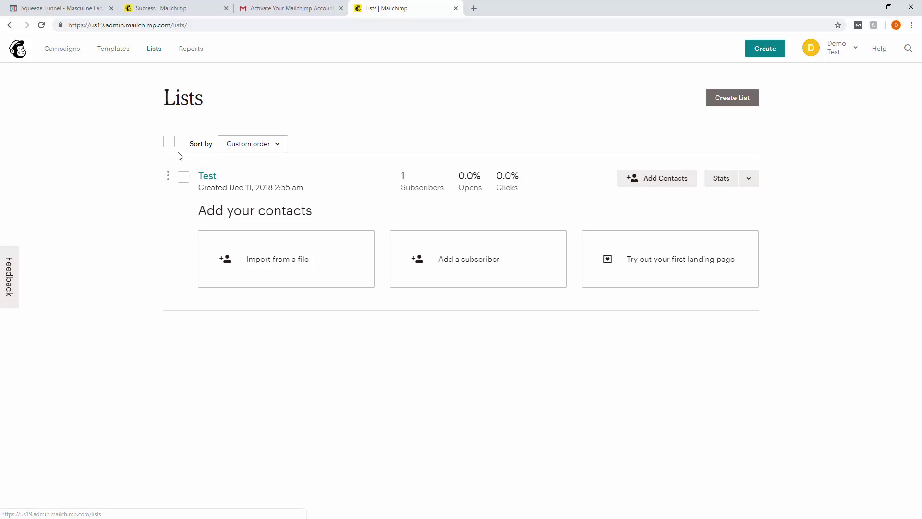
Start a new list named no1dadgear-OptIN with the sign-up reminder "You are receiving this email because you opted in at our website.".
left_click(730, 103)
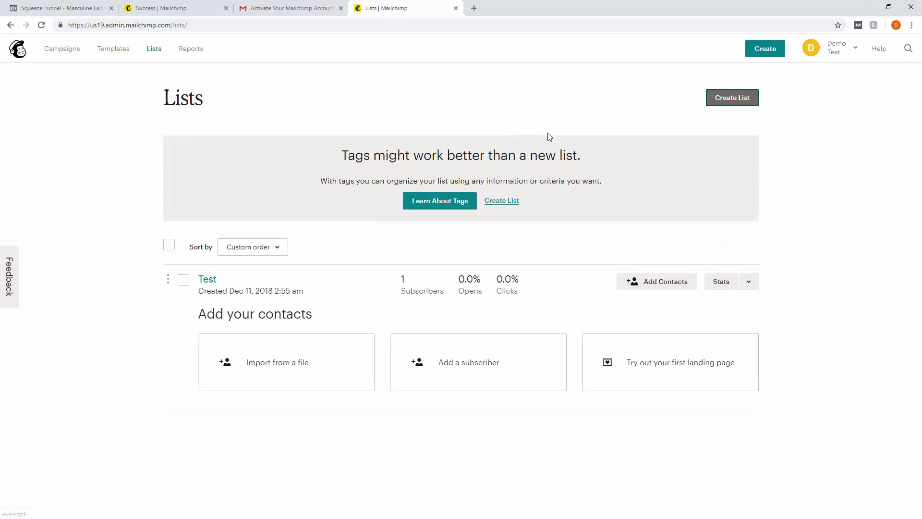
left_click(503, 202)
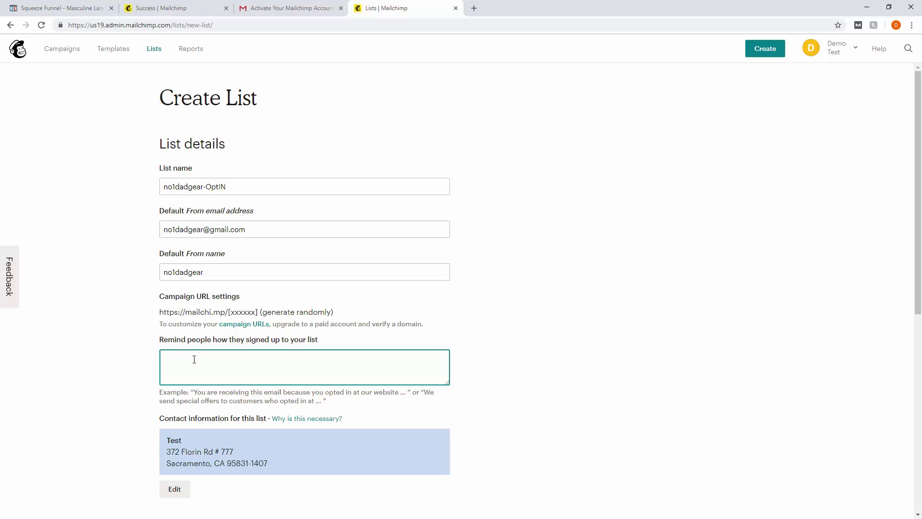
type("You are receiving this email because you opted in at our website")
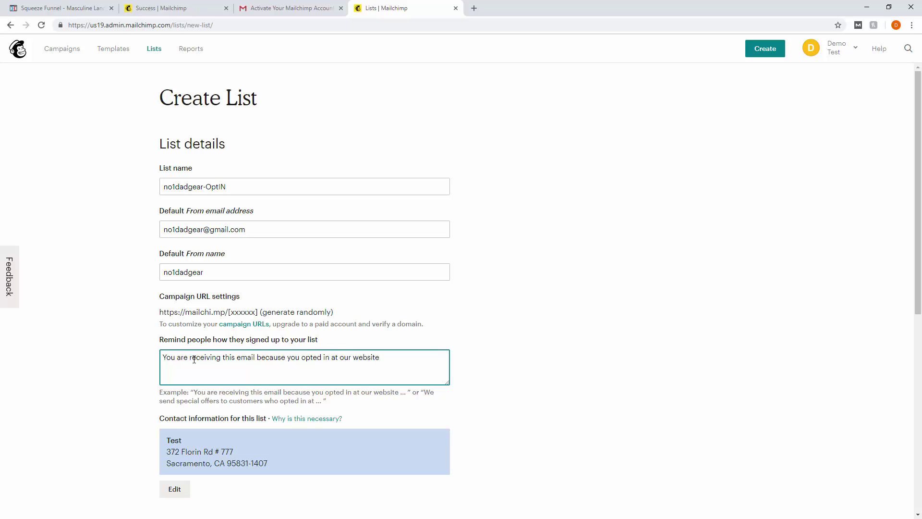
type(".")
left_click(520, 338)
Enable the daily summary notification for the new list and save the list.
scroll(518, 337, "down", 2)
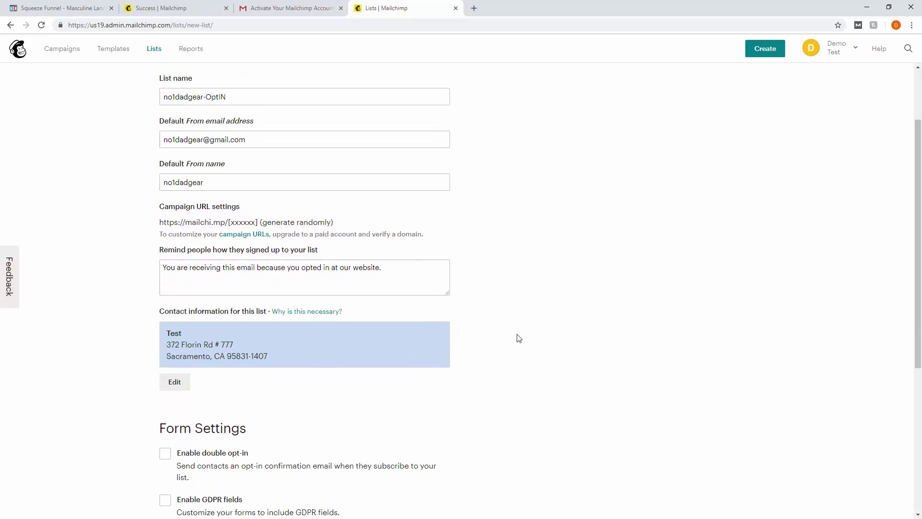
scroll(519, 338, "down", 5)
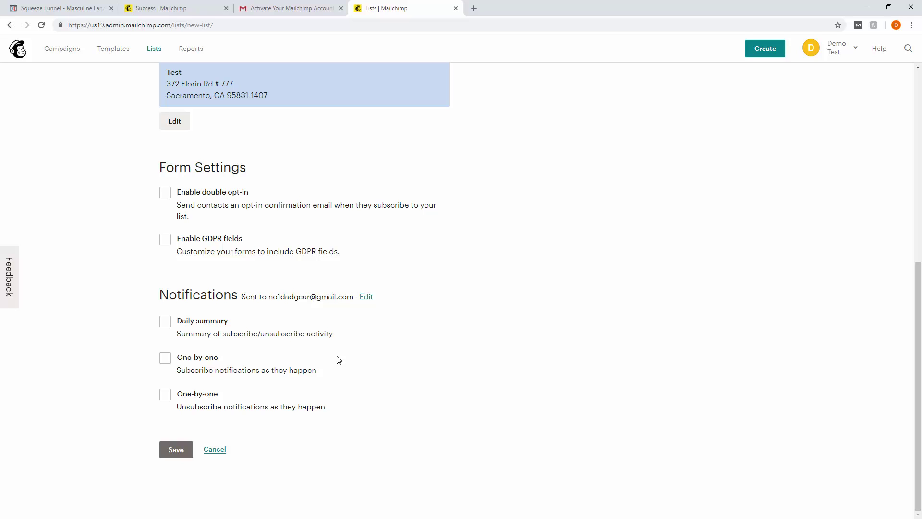
left_click(166, 326)
left_click(169, 454)
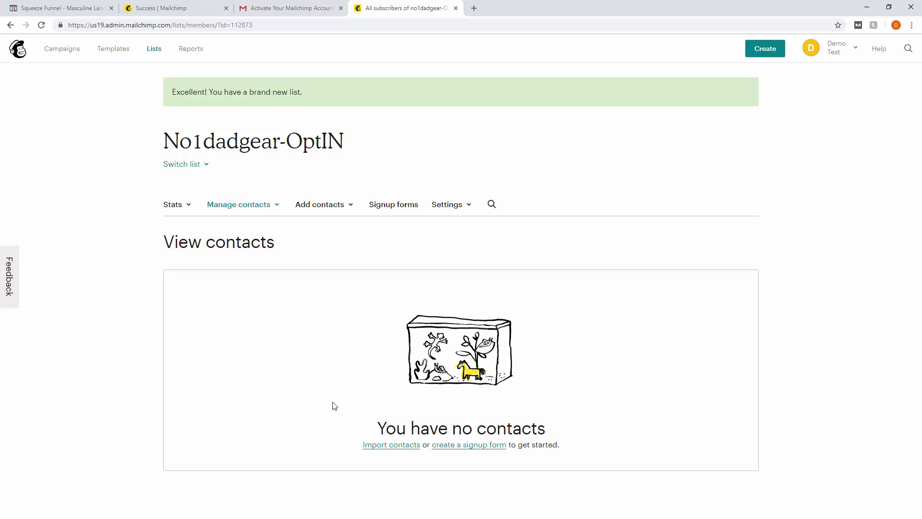
Open the list fields and merge tags settings of the no1dadgear-OptIN list.
left_click(471, 208)
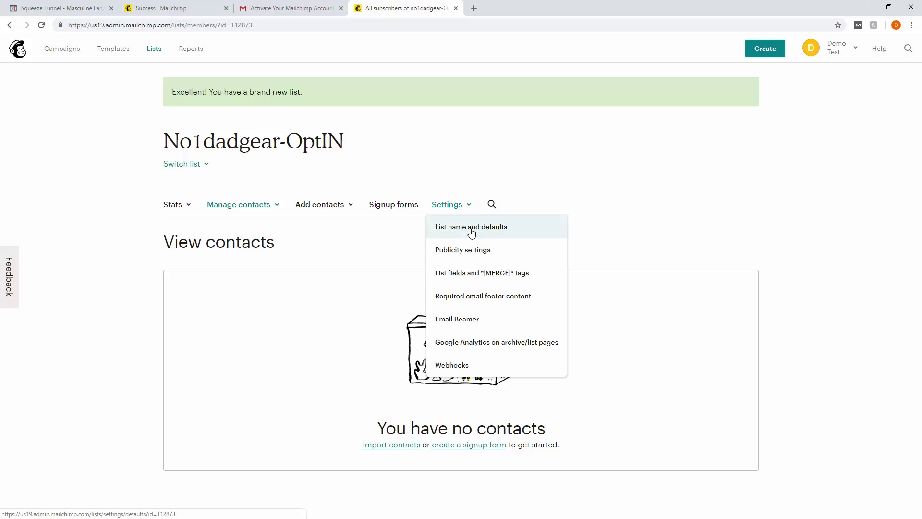
left_click(469, 273)
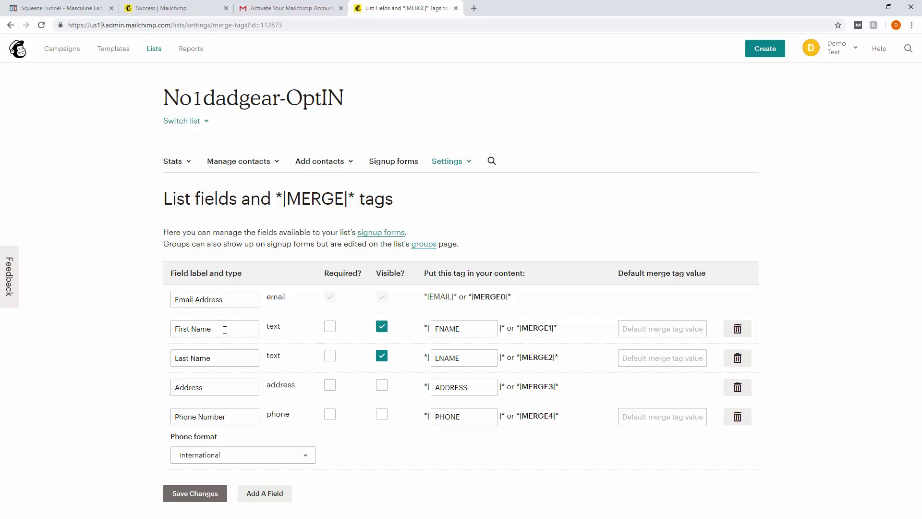
Set the First Name field's merge tag to NAME and relabel the field as Name.
left_click(193, 329)
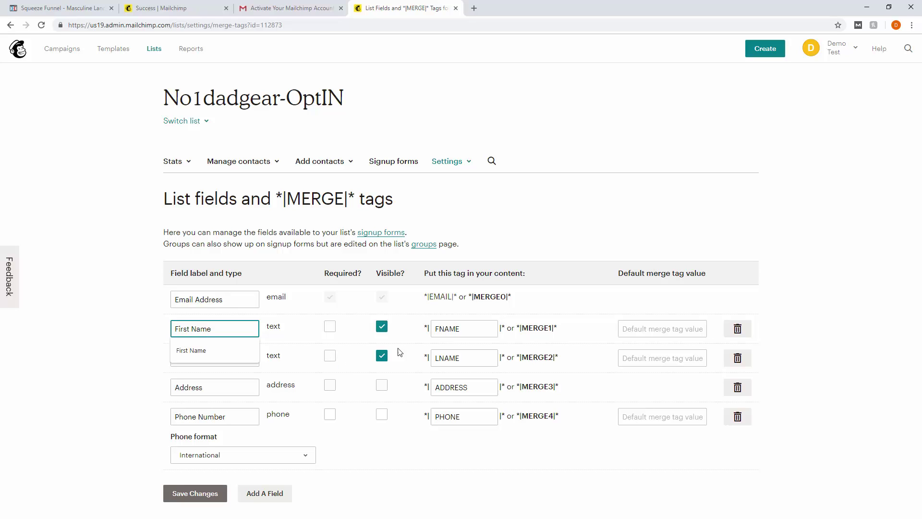
left_click(448, 328)
key("Home")
key("Delete")
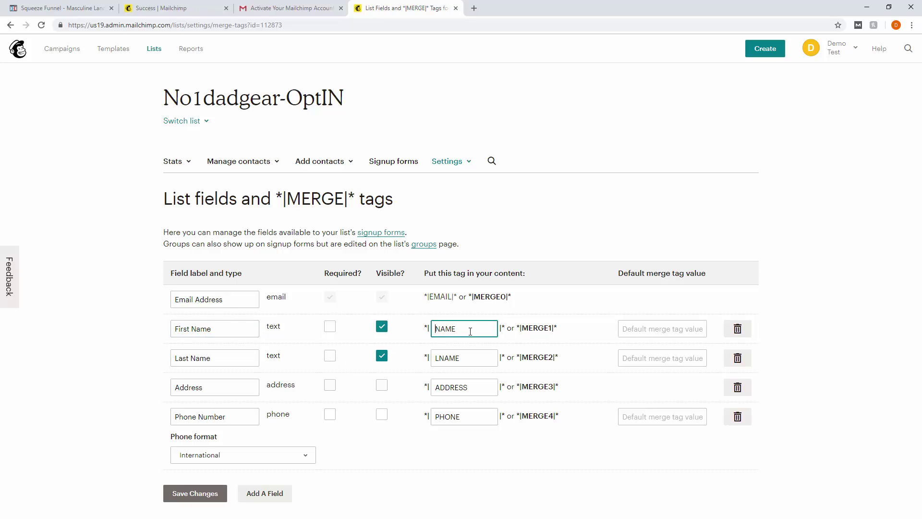
left_click(204, 330)
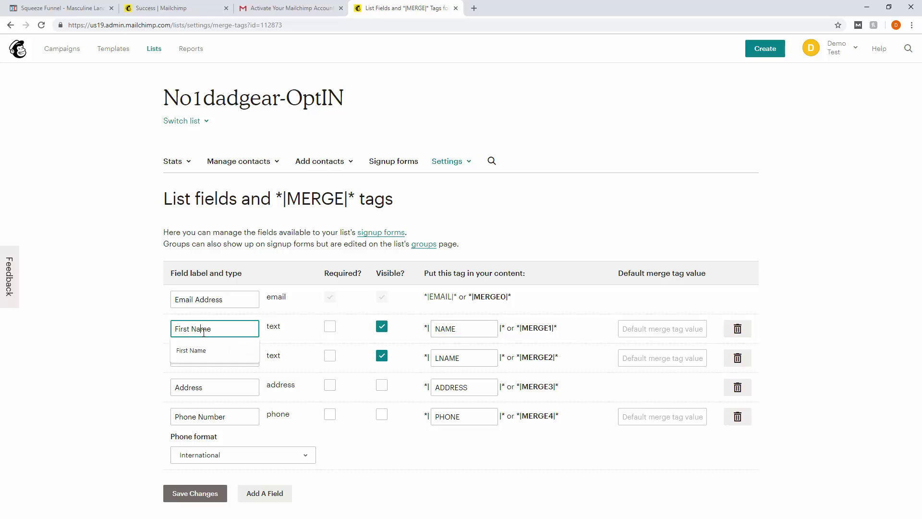
left_click(270, 332)
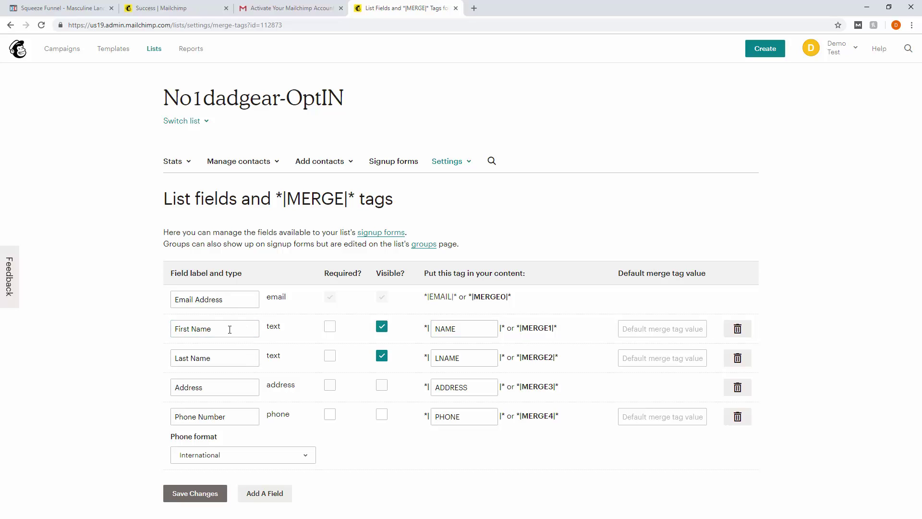
left_click(191, 329)
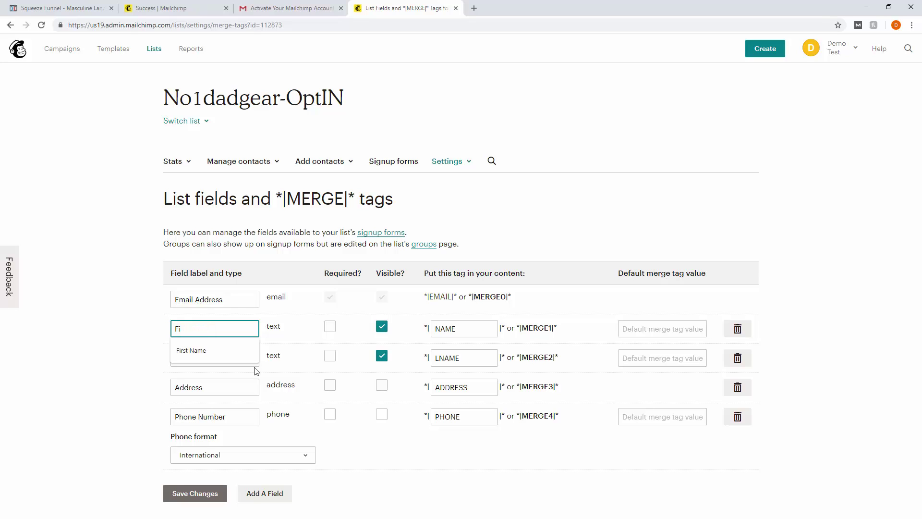
key("BackSpace")
key("BackSpace")
type("Name")
left_click(150, 358)
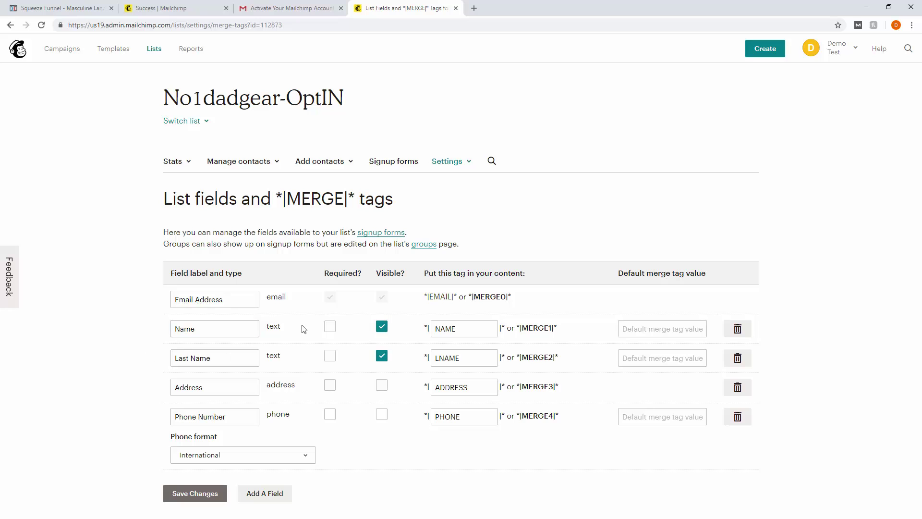
Delete the Last Name field from the list, confirming the deletion with the word DELETE.
left_click(738, 358)
left_click(327, 340)
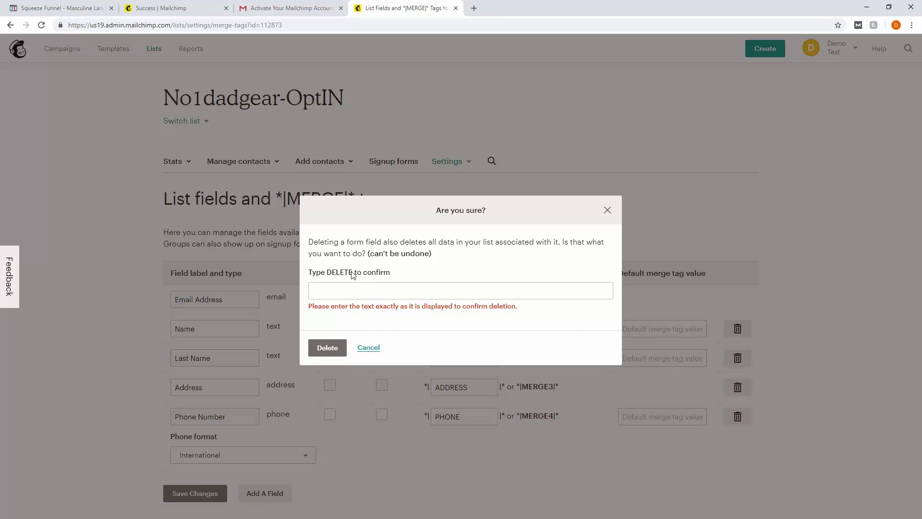
left_click(330, 273)
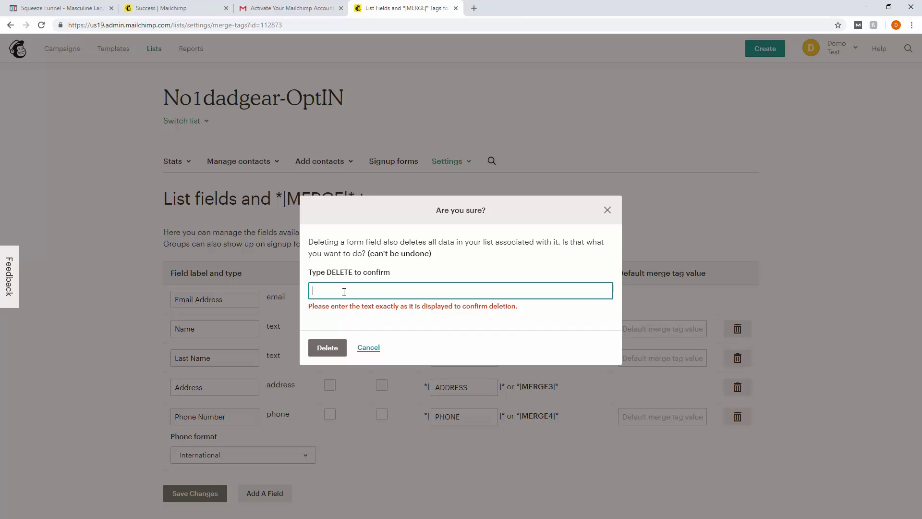
left_click(340, 290)
type("DELETE")
double_click(326, 290)
right_click(326, 290)
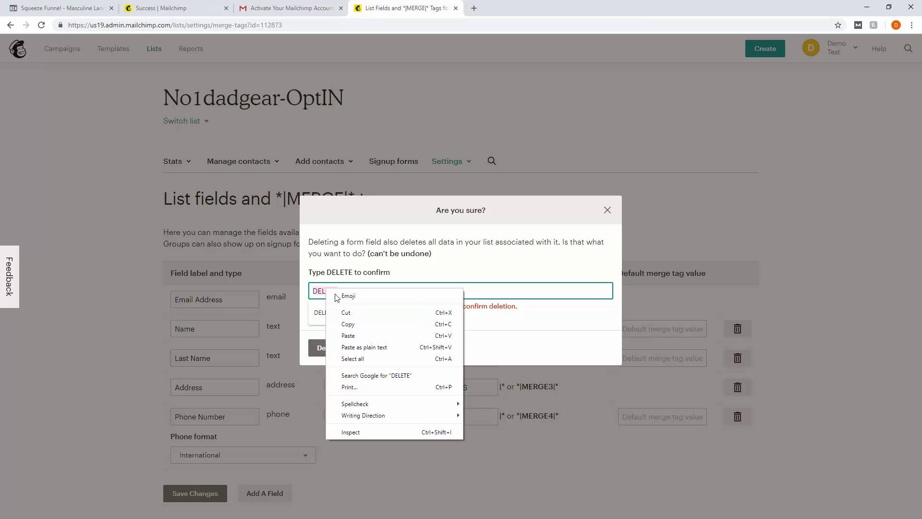
left_click(353, 325)
left_click(331, 350)
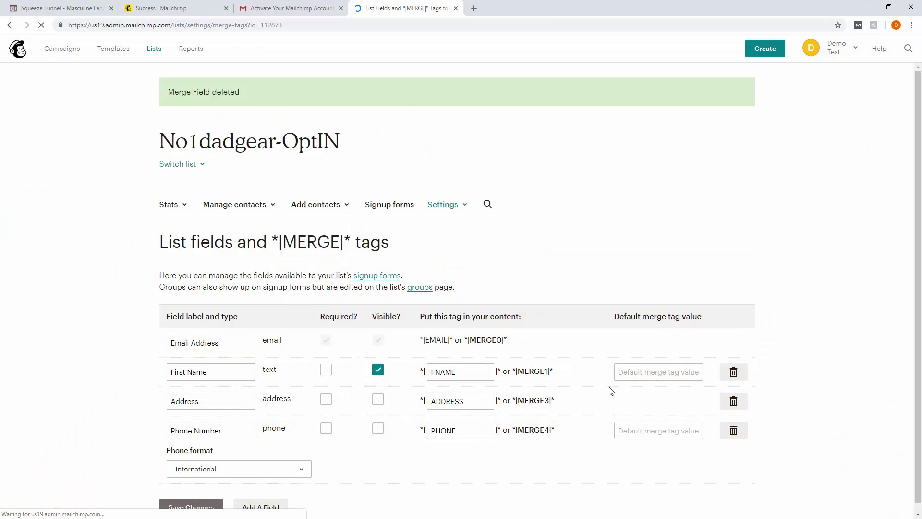
Delete the Address field from the list, confirming with the word DELETE.
left_click(733, 401)
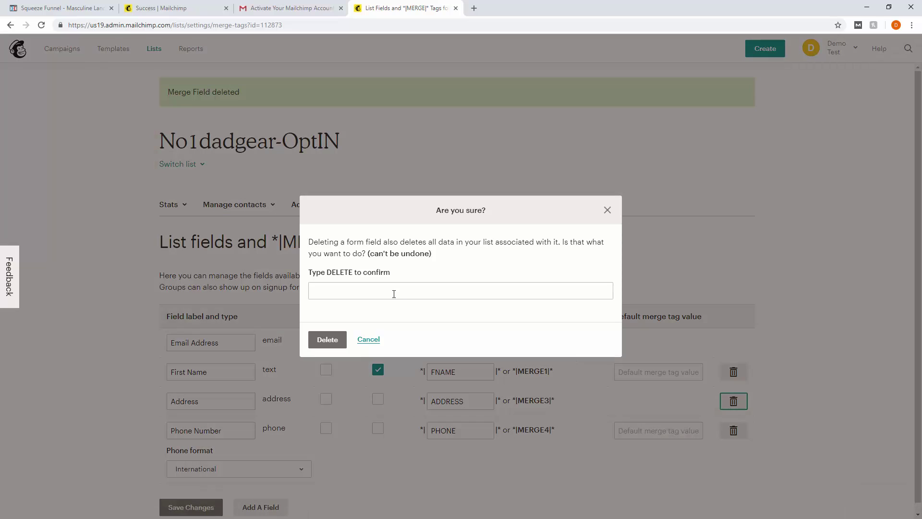
left_click(391, 291)
left_click(373, 317)
left_click(330, 292)
left_click(327, 311)
left_click(327, 340)
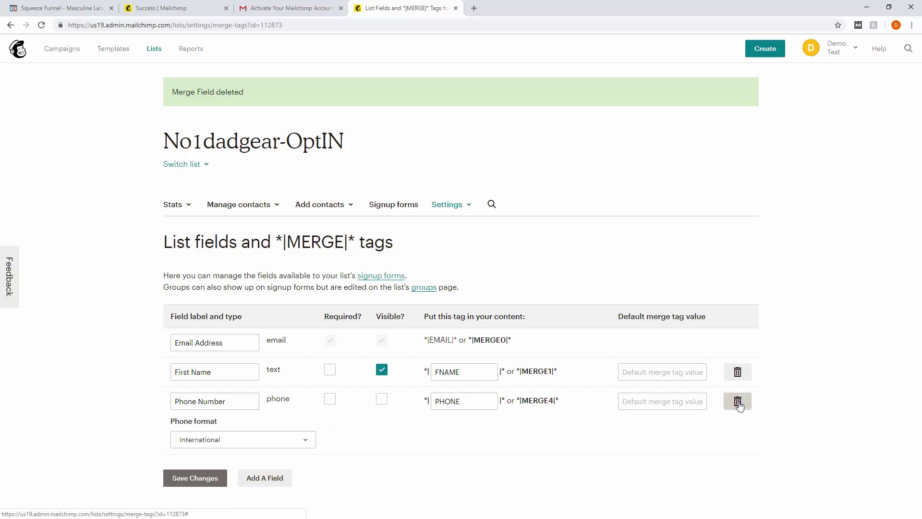
Delete the Phone Number field from the list, confirming with the word DELETE.
left_click(737, 401)
left_click(337, 291)
left_click(331, 313)
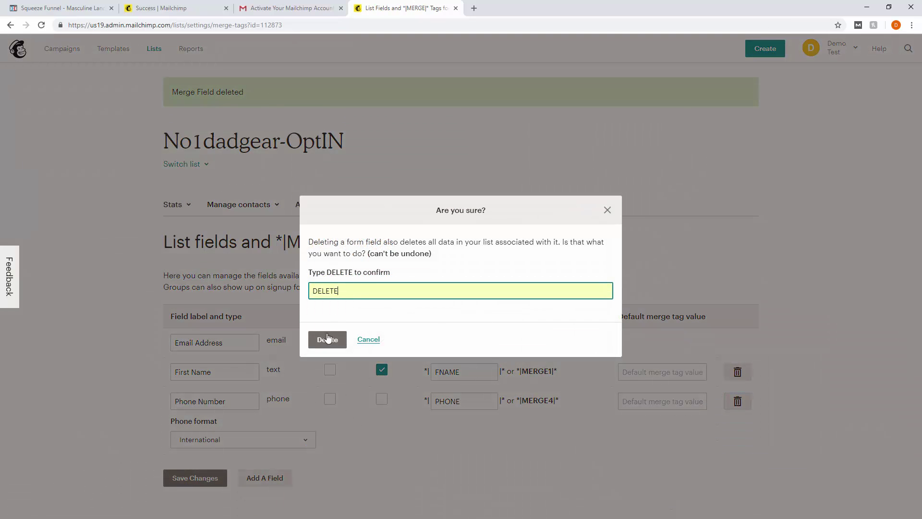
left_click(327, 339)
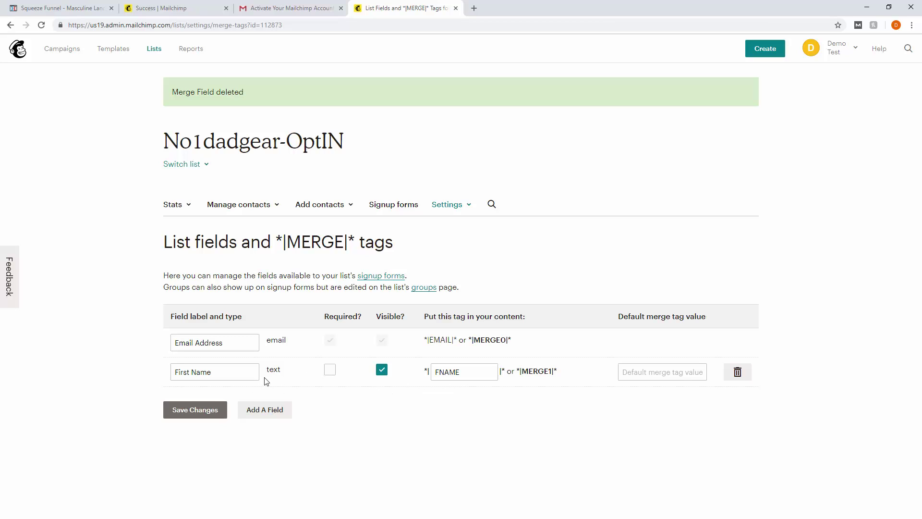
Relabel the First Name field of the list as Name.
left_click(223, 378)
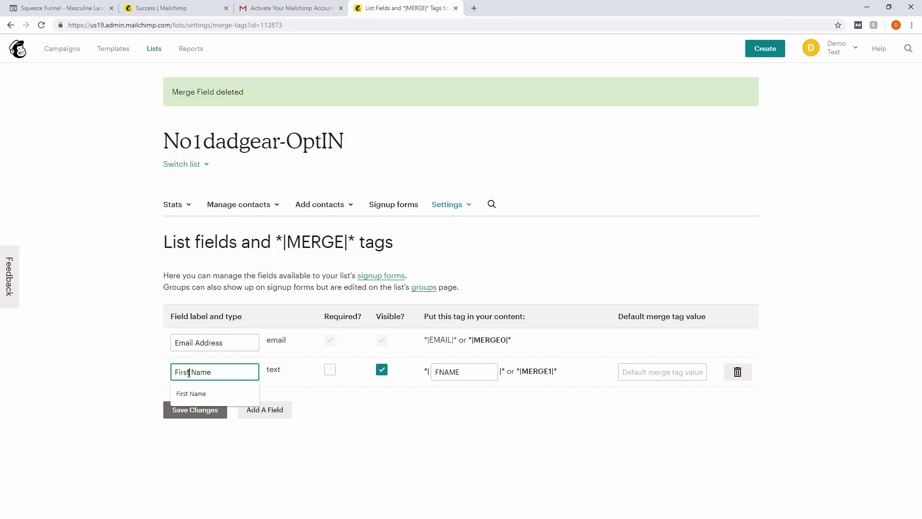
left_click_drag(189, 373, 142, 372)
key("Delete")
key("Delete")
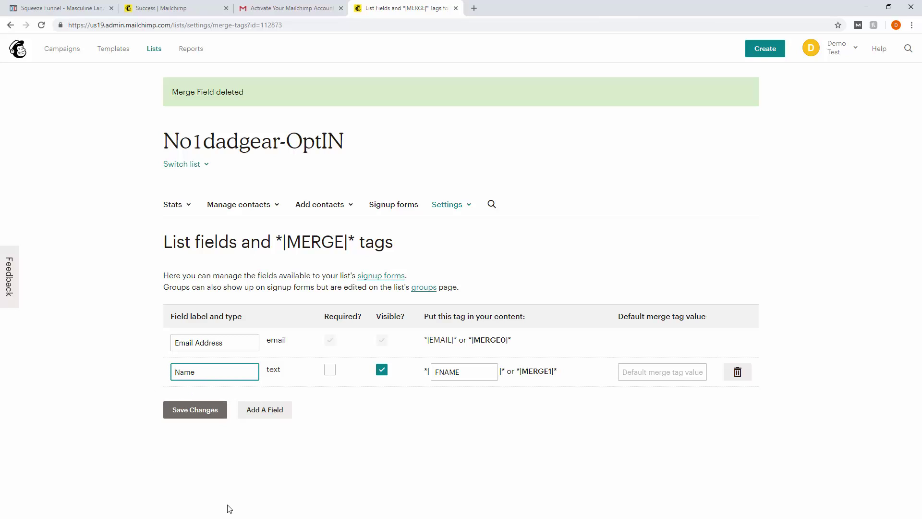
left_click(384, 415)
Set the Name field's merge tag to NAME and save the list field changes.
left_click(437, 373)
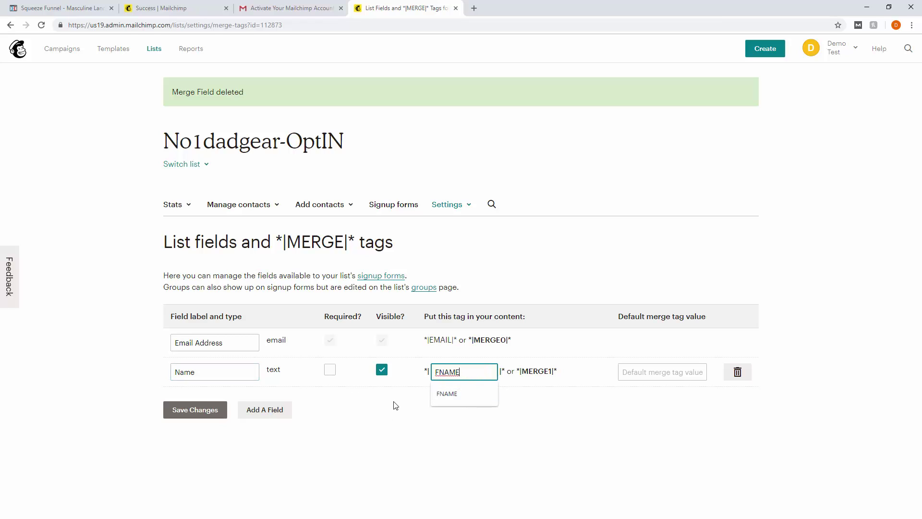
left_click(433, 384)
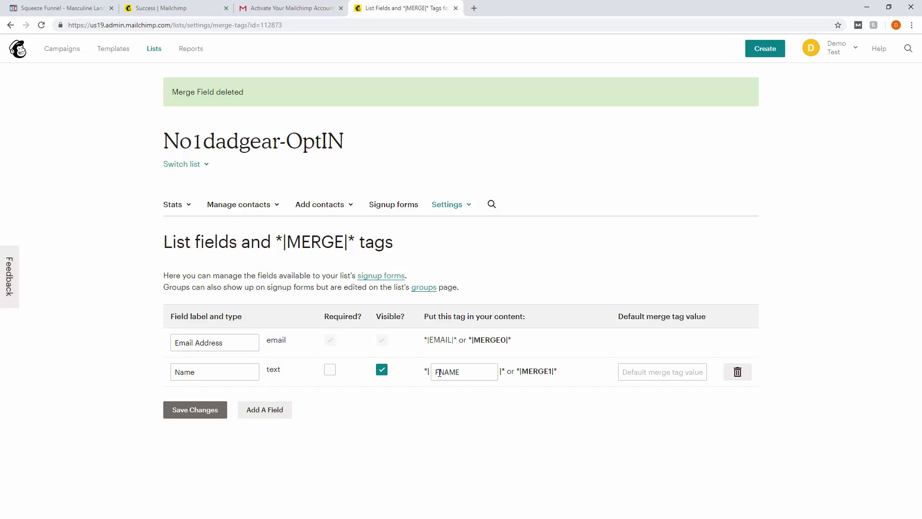
left_click(439, 373)
key("BackSpace")
left_click(518, 410)
left_click(188, 411)
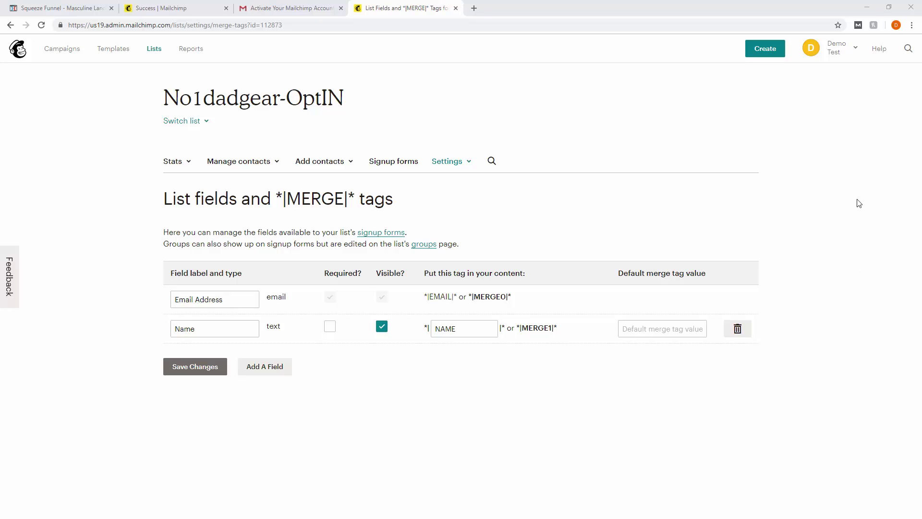
Open the API keys page of the account profile and create a new API key.
left_click(858, 54)
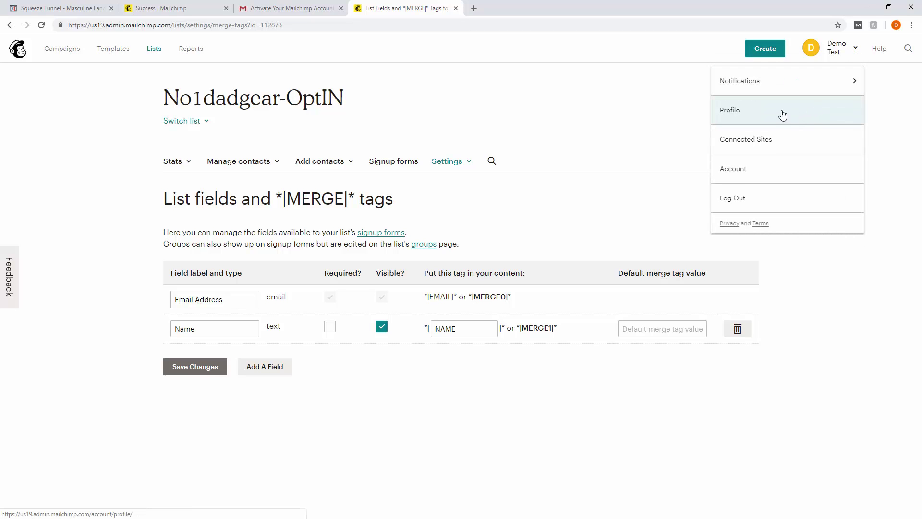
left_click(783, 115)
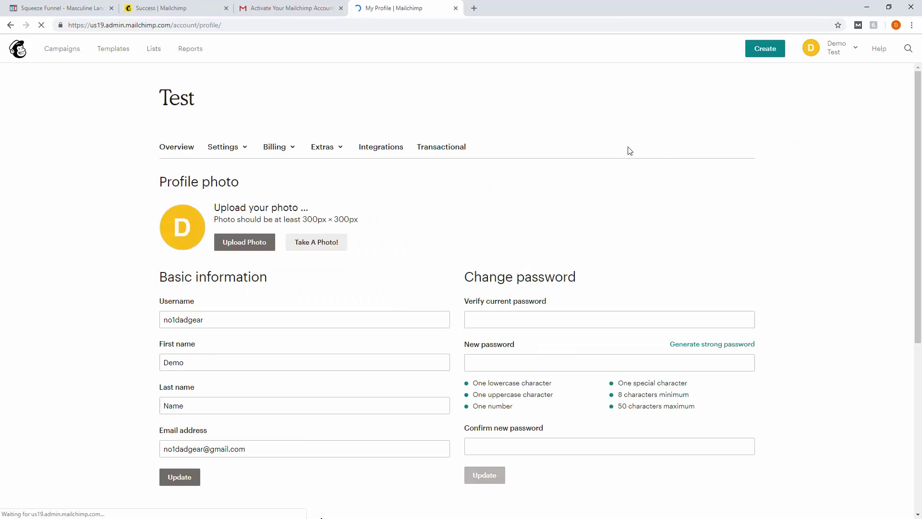
left_click(341, 150)
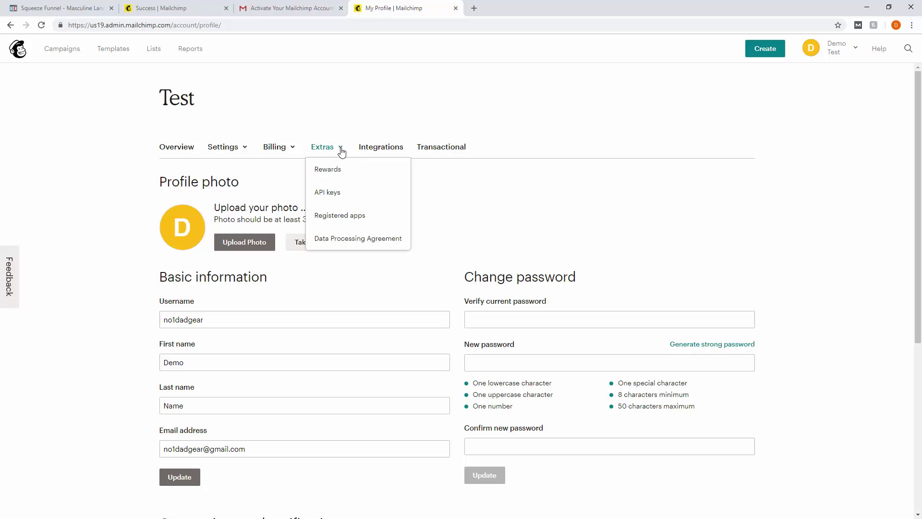
left_click(337, 197)
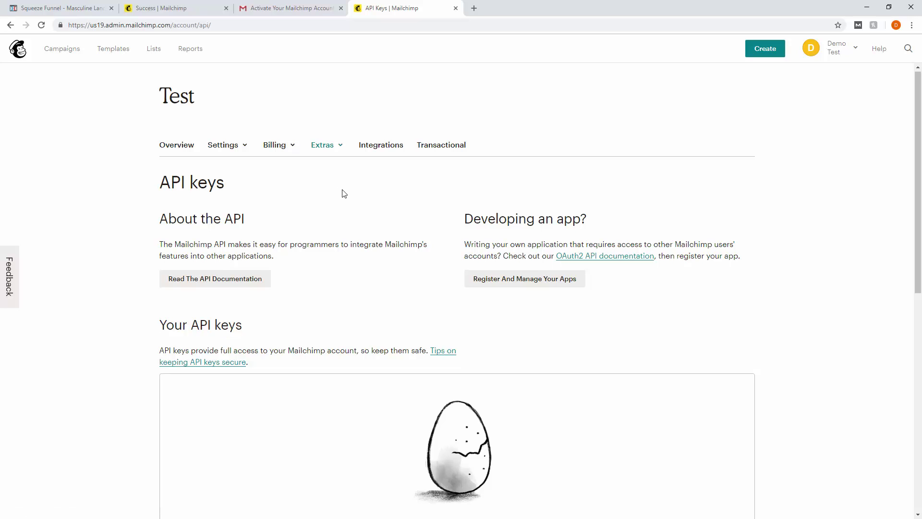
scroll(344, 193, "down", 2)
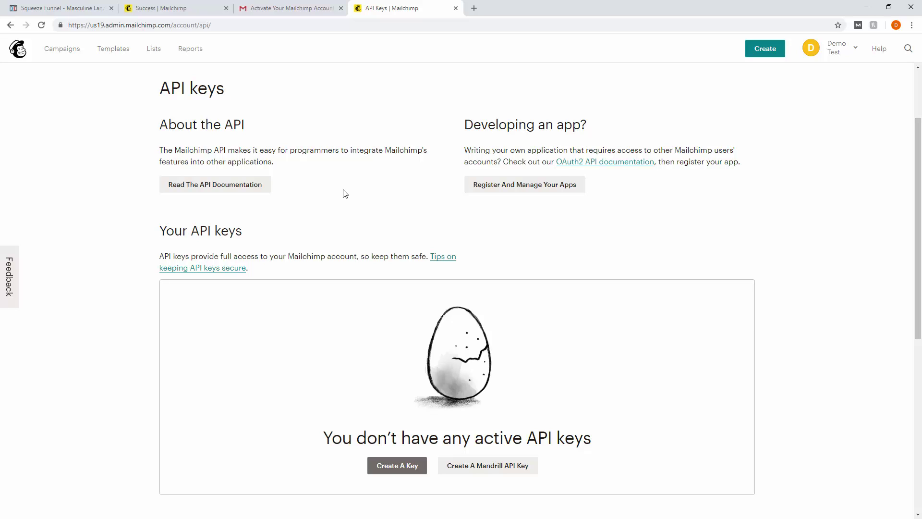
scroll(346, 193, "down", 1)
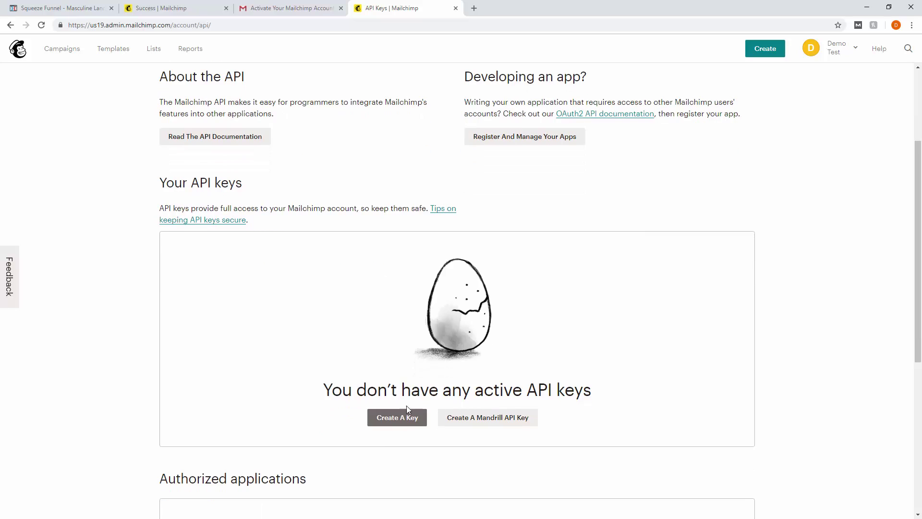
left_click(403, 420)
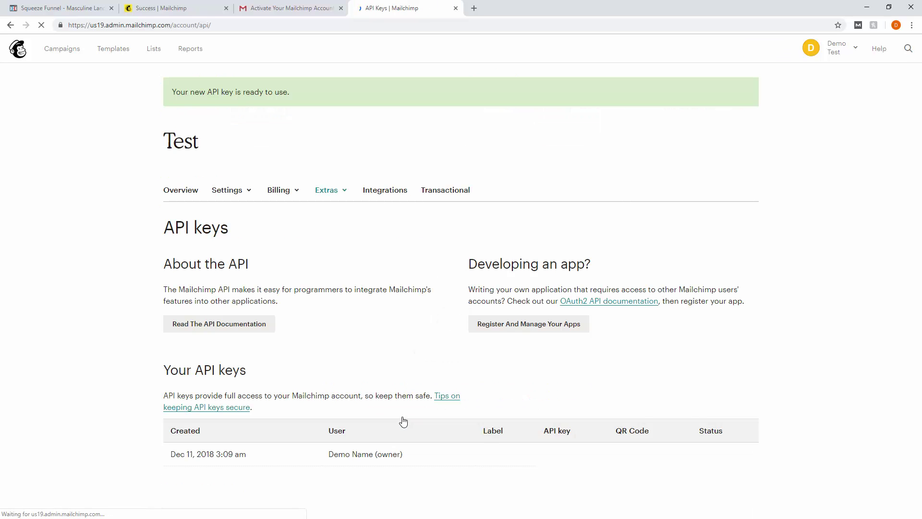
Copy the newly created API key from the account's key list.
scroll(403, 416, "down", 3)
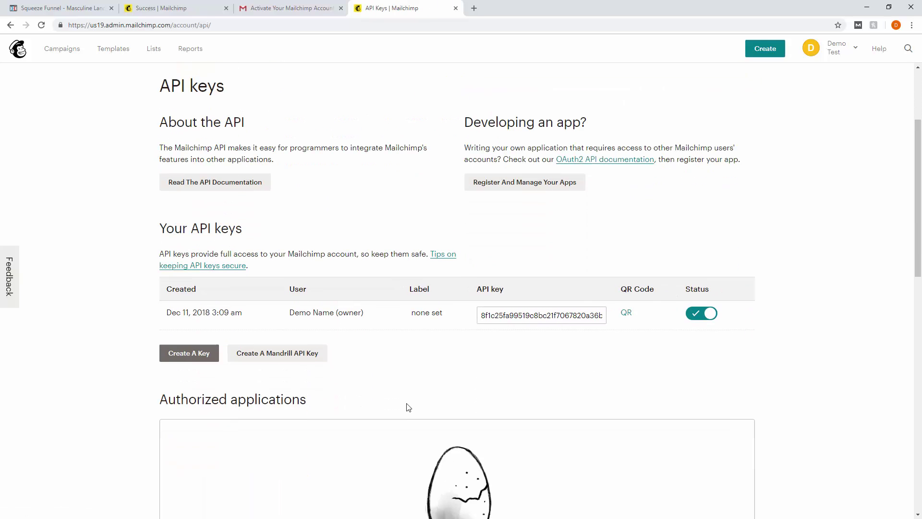
left_click(527, 313)
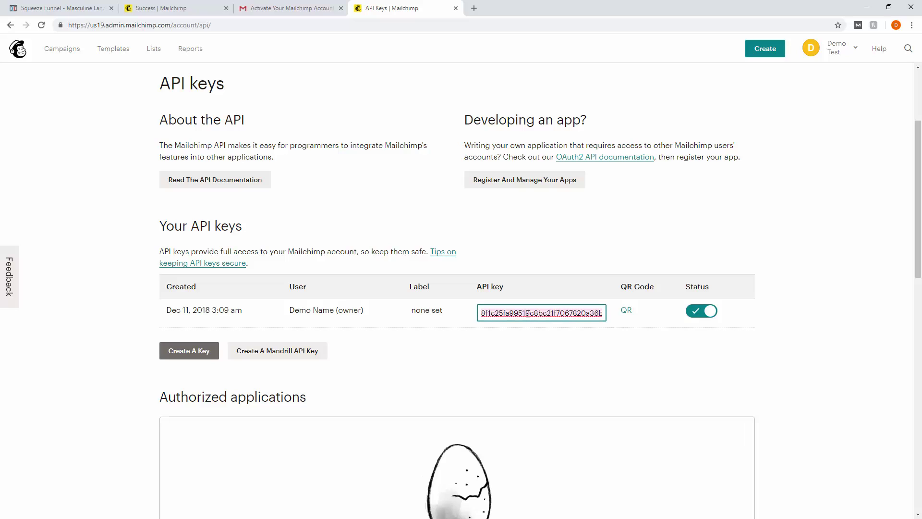
right_click(528, 314)
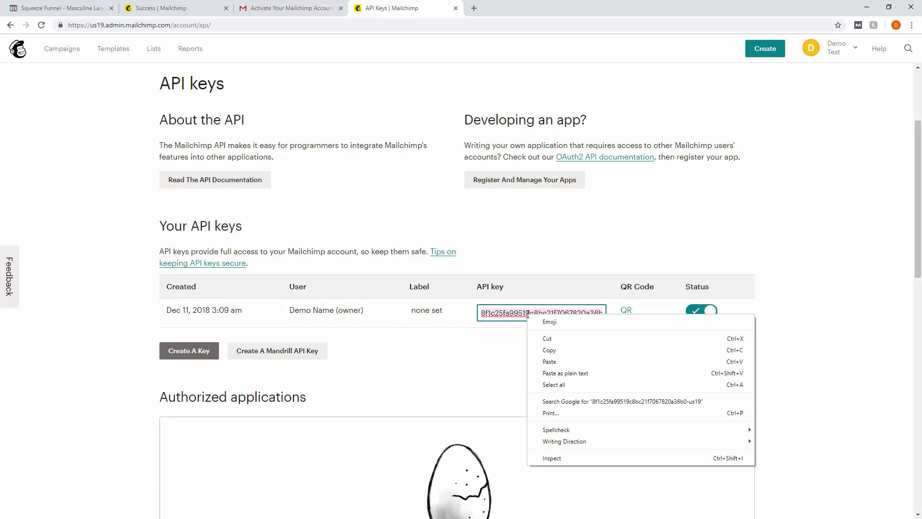
left_click(550, 351)
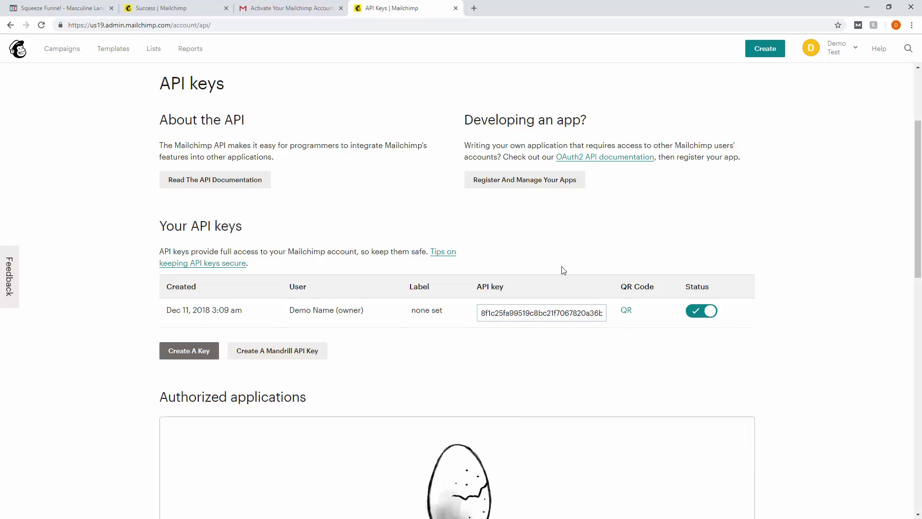
scroll(686, 180, "up", 3)
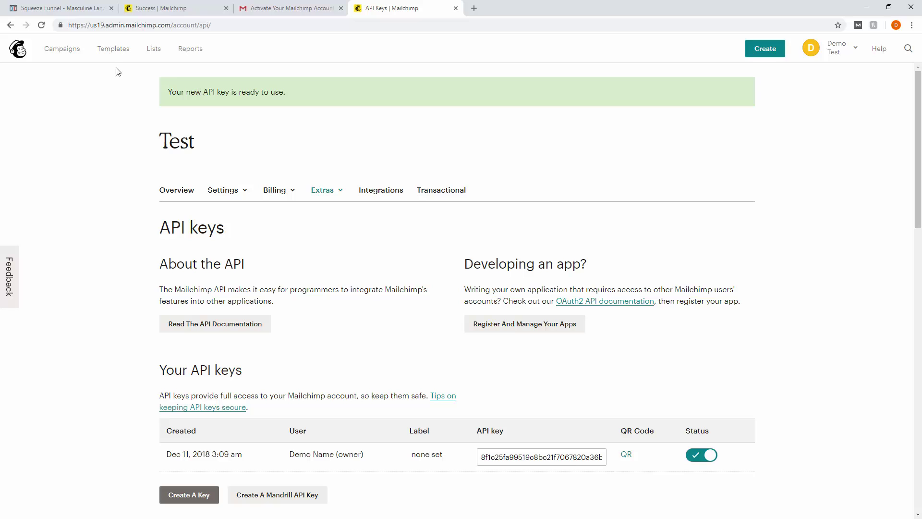
Switch to the ClickFunnels page editor, save the opt-in page and return to the funnel's step overview.
left_click(89, 11)
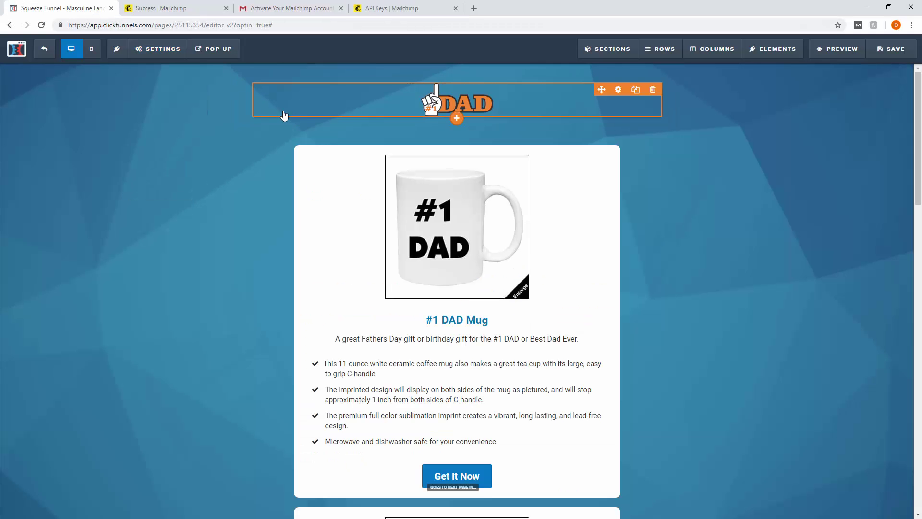
left_click(883, 56)
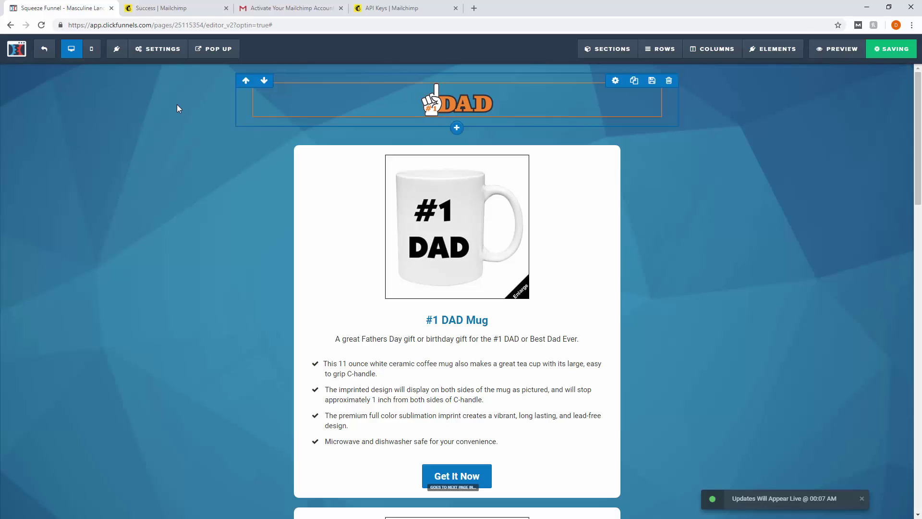
left_click(44, 58)
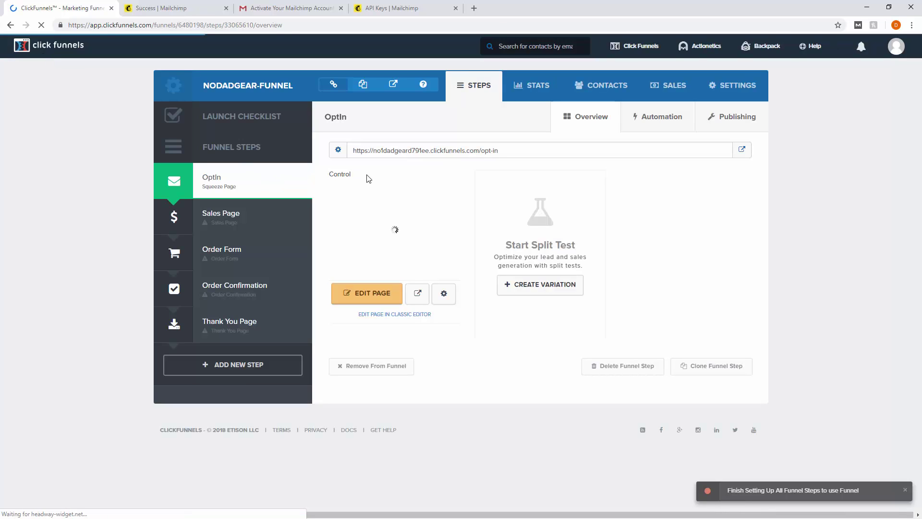
Go to the account's integrations settings and start a new MailChimp integration.
left_click(892, 53)
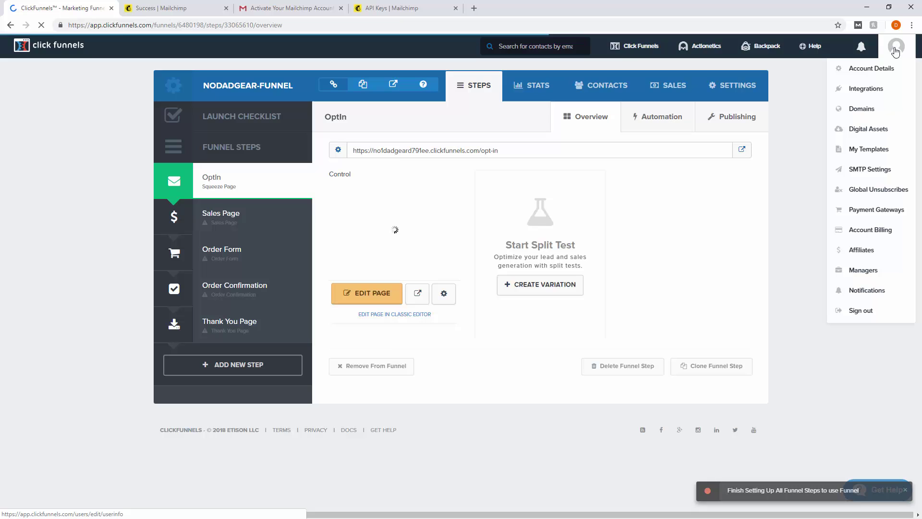
left_click(872, 93)
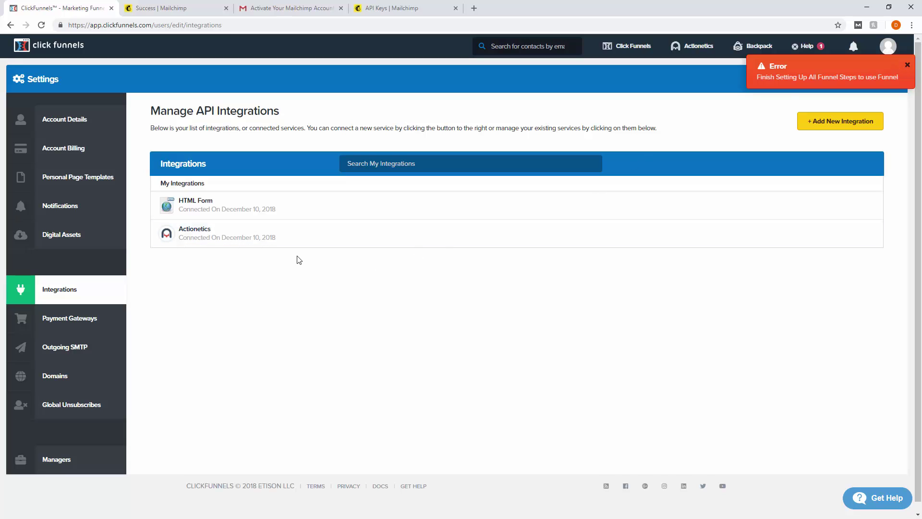
left_click(824, 123)
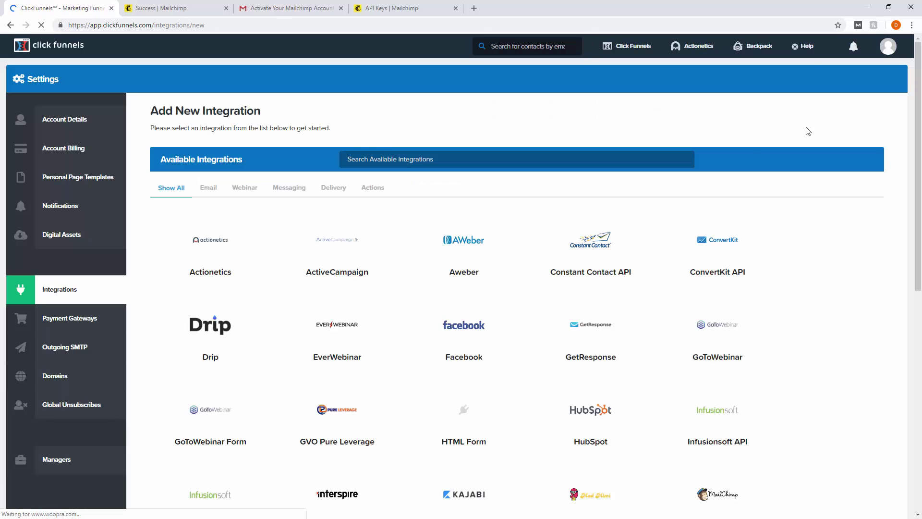
scroll(619, 252, "down", 3)
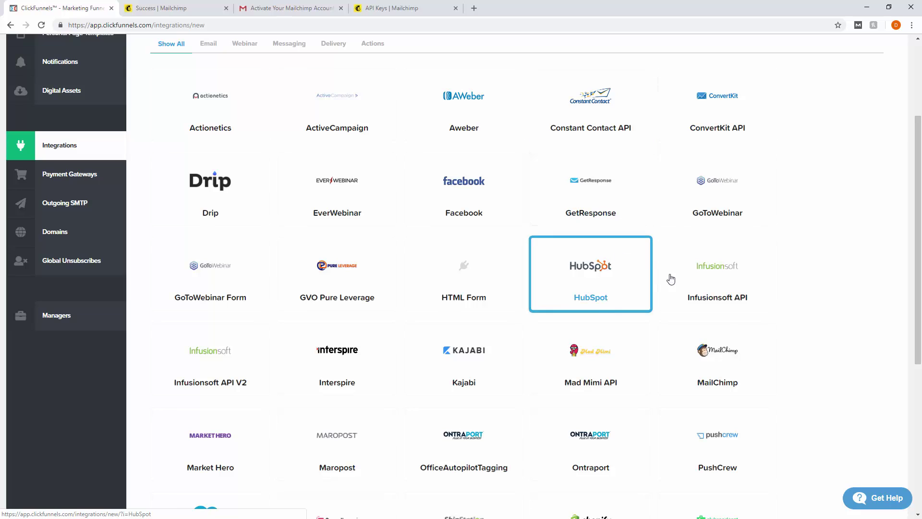
left_click(719, 359)
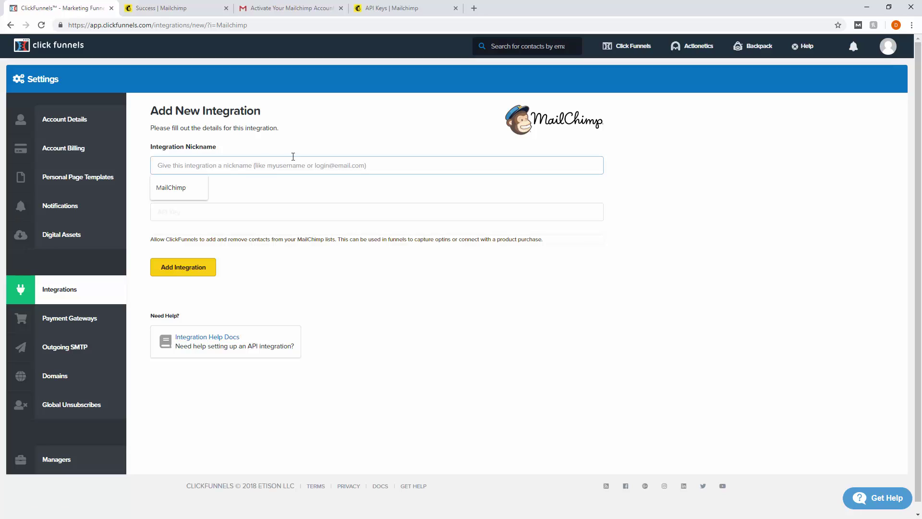
Nickname the integration MailChimp, paste the copied API key into the API Key field and add the integration.
left_click(195, 187)
key("Tab")
key("ctrl+v")
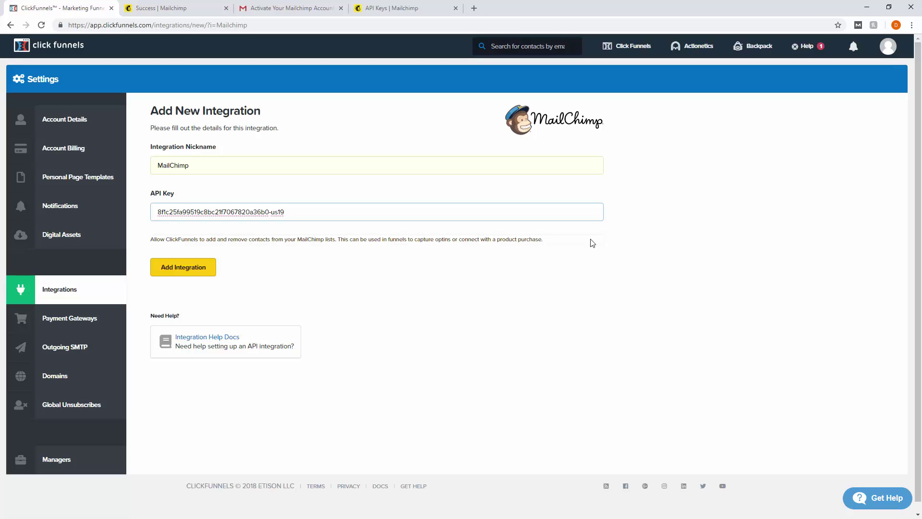
left_click(193, 273)
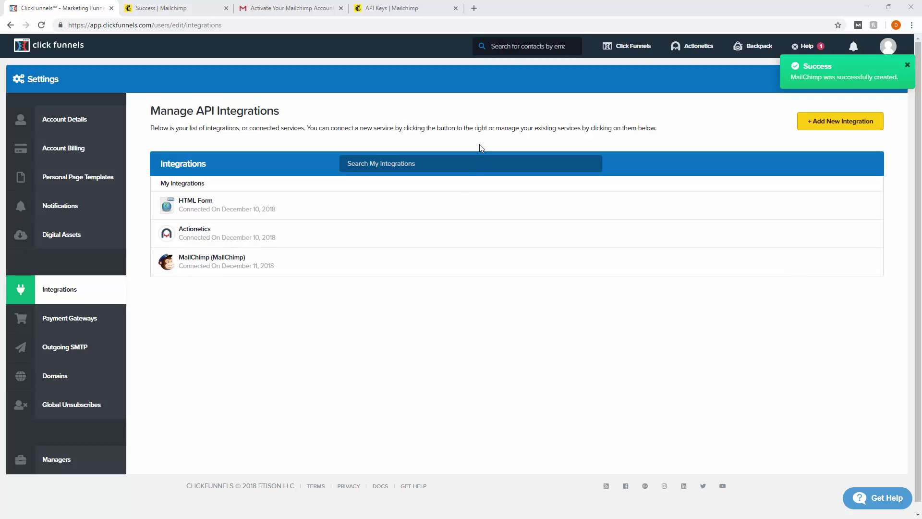
Return to the funnels list, enter NoDadGear-Funnel and open its OptIn page for editing.
mouse_move(624, 47)
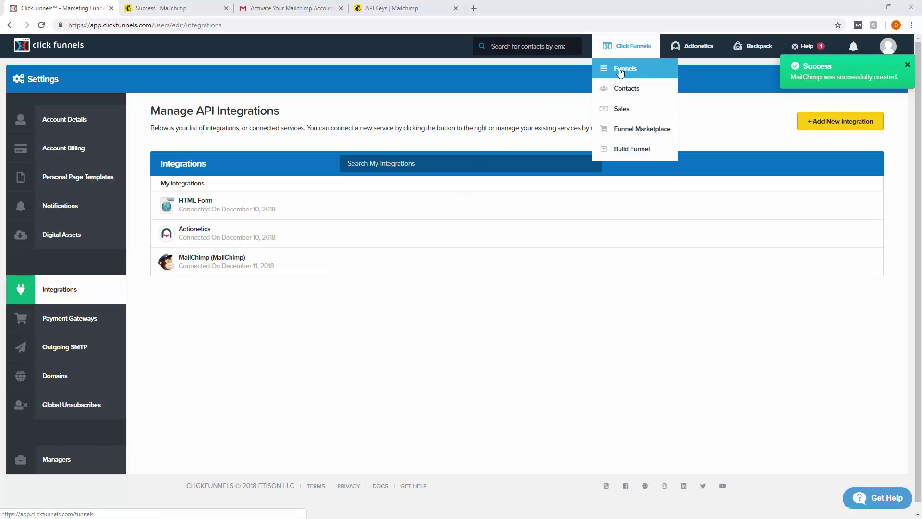
left_click(620, 70)
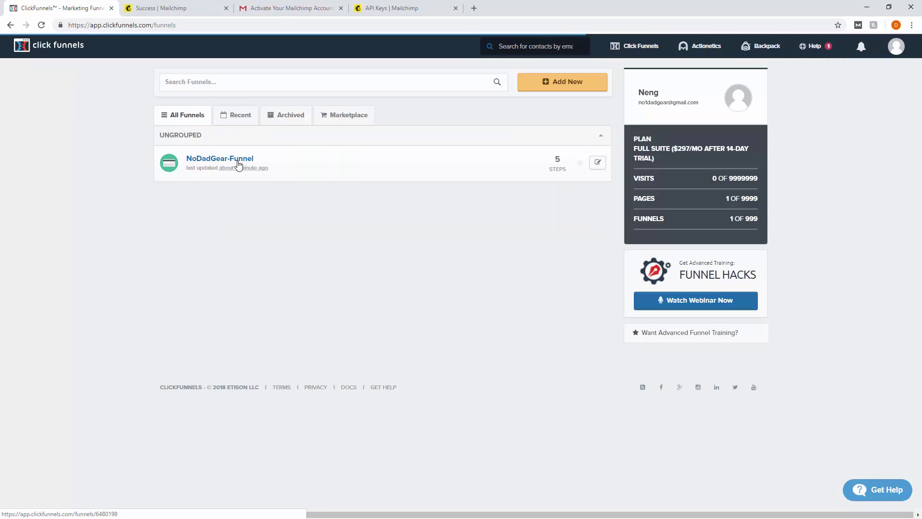
left_click(239, 164)
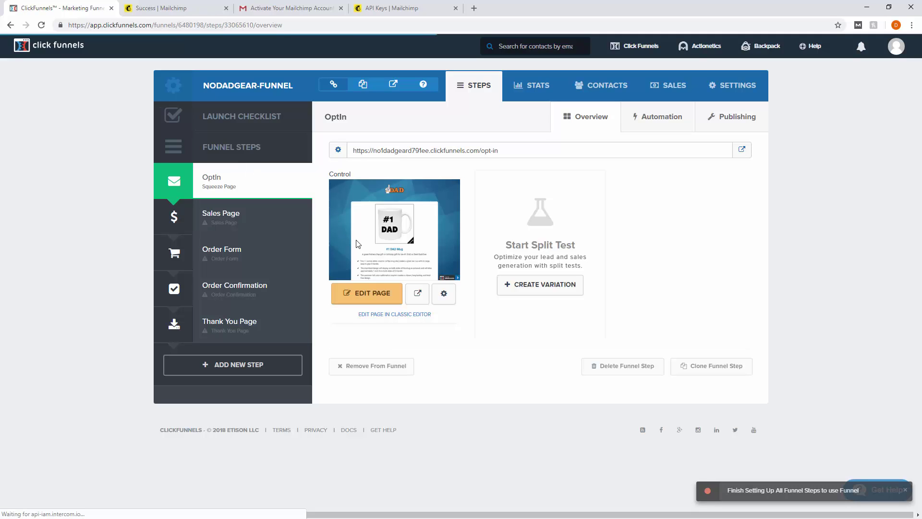
left_click(377, 297)
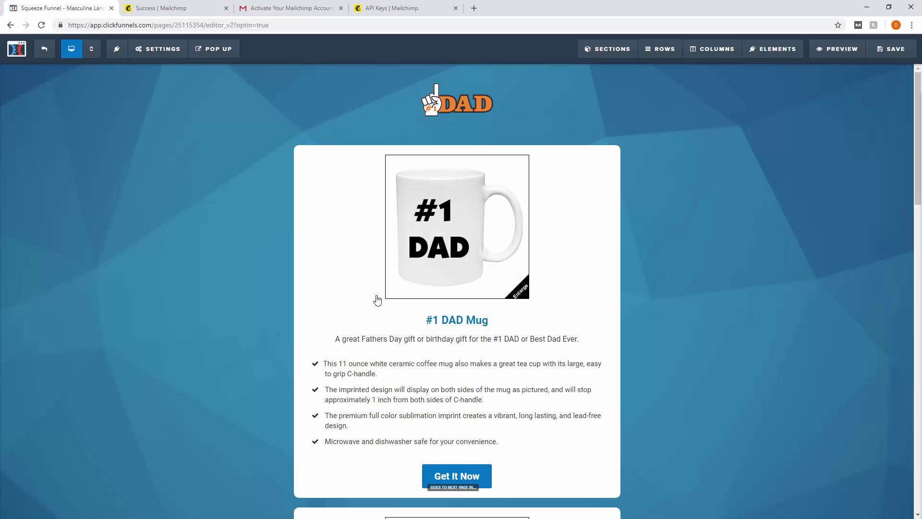
In the page's email integration settings, select the MailChimp integration with the Add To List action and the no1dadgear-OptIN list.
mouse_move(361, 289)
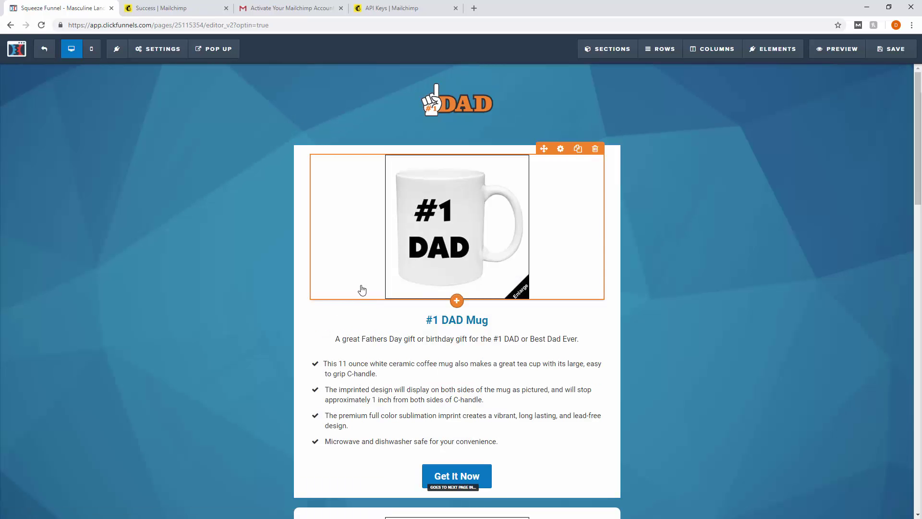
left_click(163, 49)
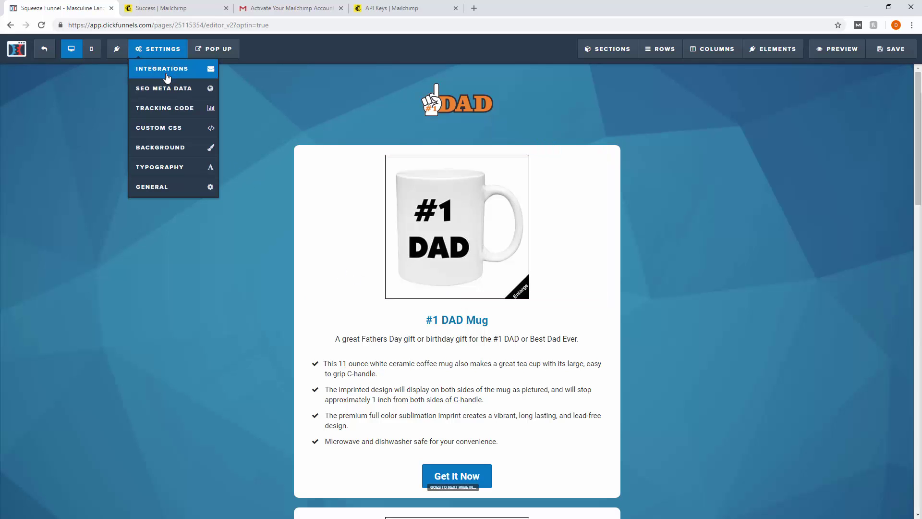
left_click(166, 78)
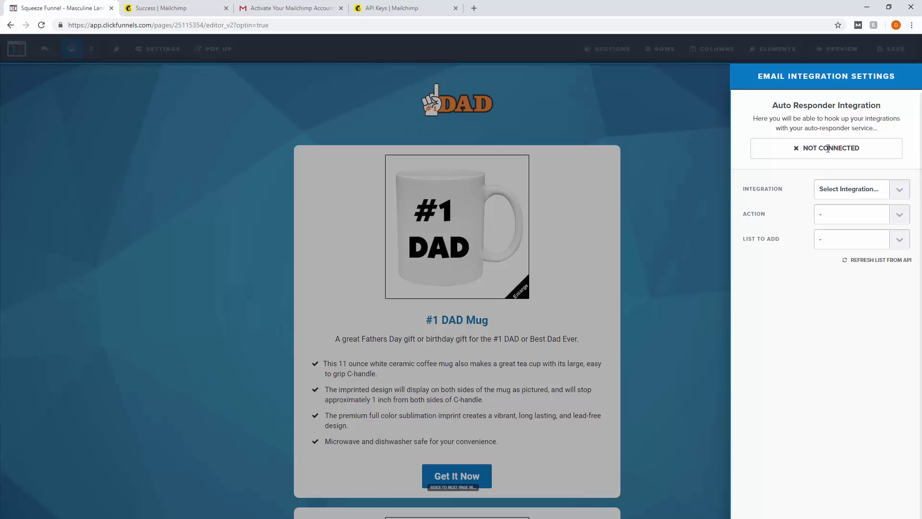
left_click(894, 191)
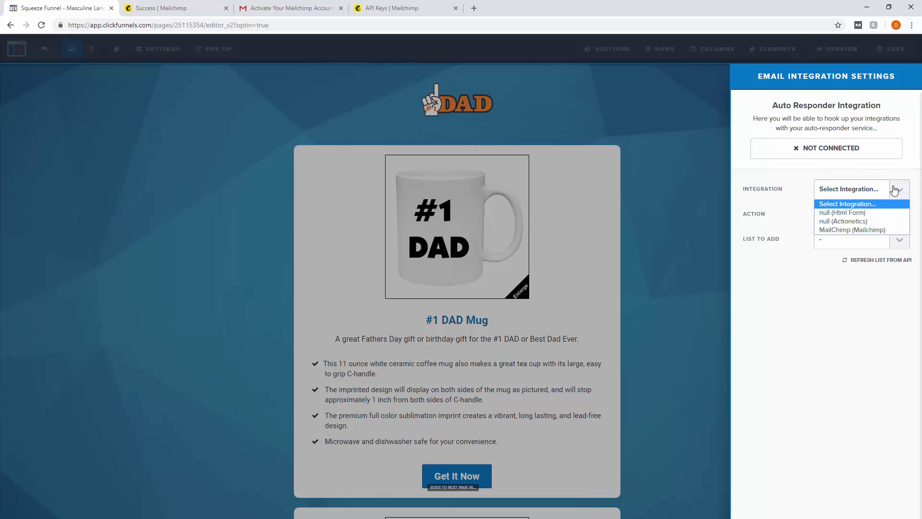
left_click(866, 230)
left_click(891, 220)
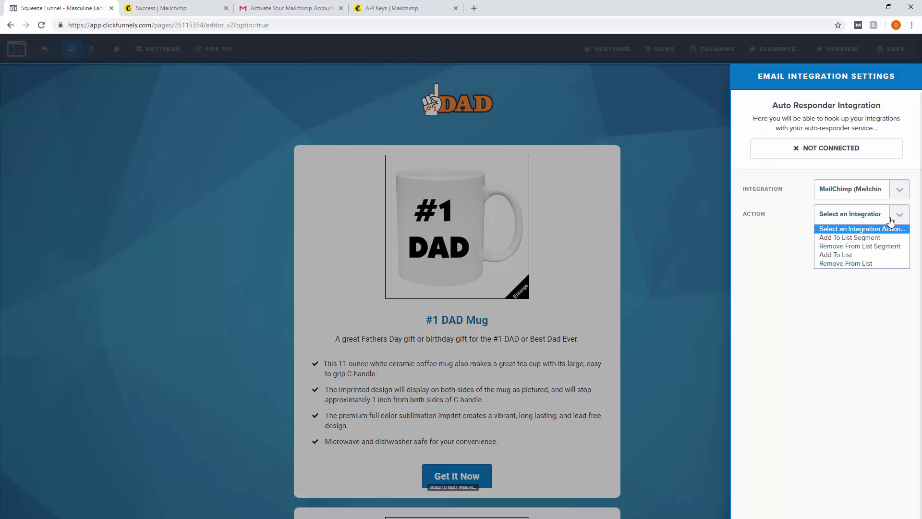
left_click(852, 254)
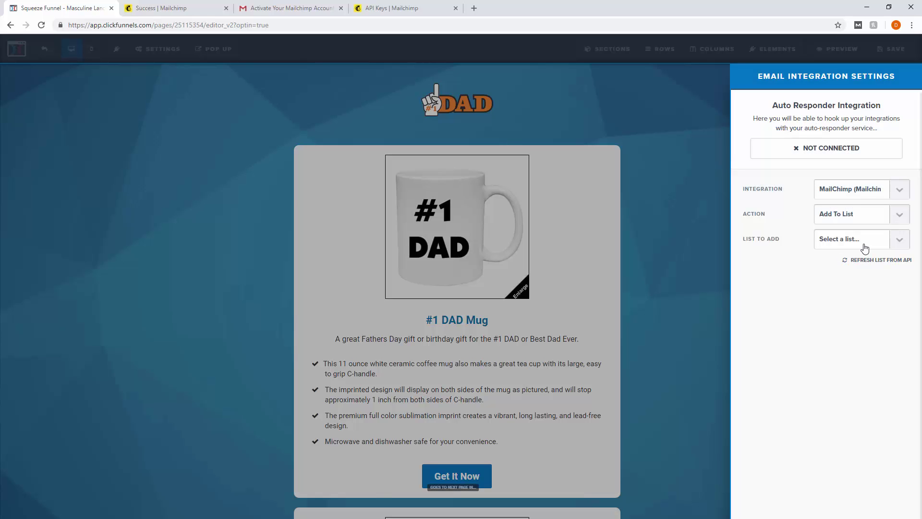
left_click(893, 242)
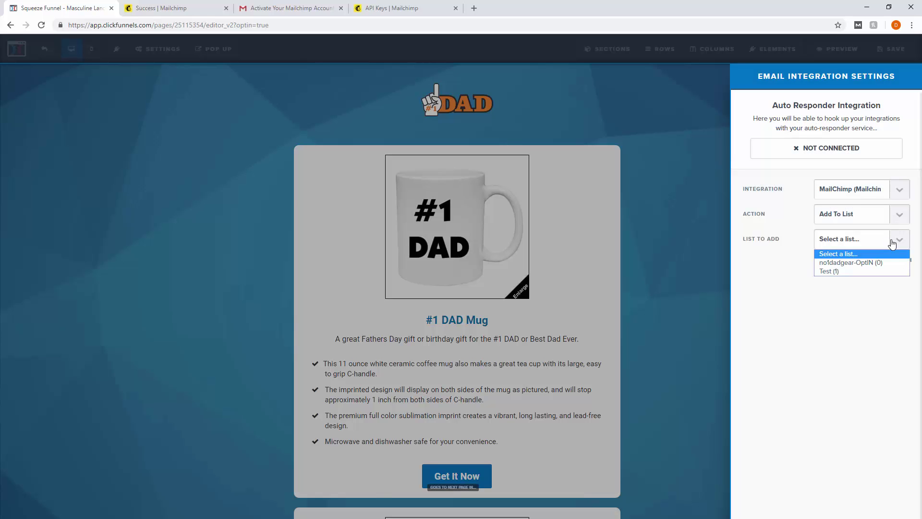
left_click(866, 264)
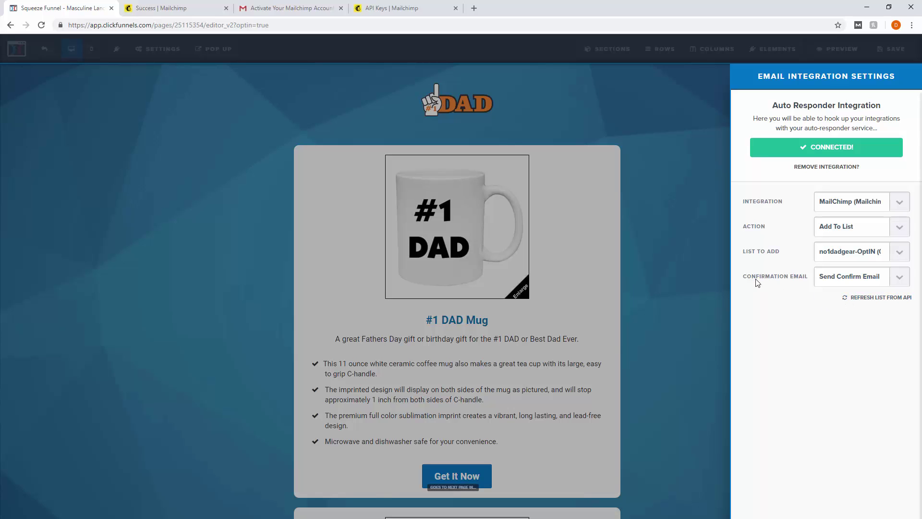
Set the confirmation email to Don't Send Confirm Email, close the email integration settings and reopen them to check the selections.
left_click(902, 282)
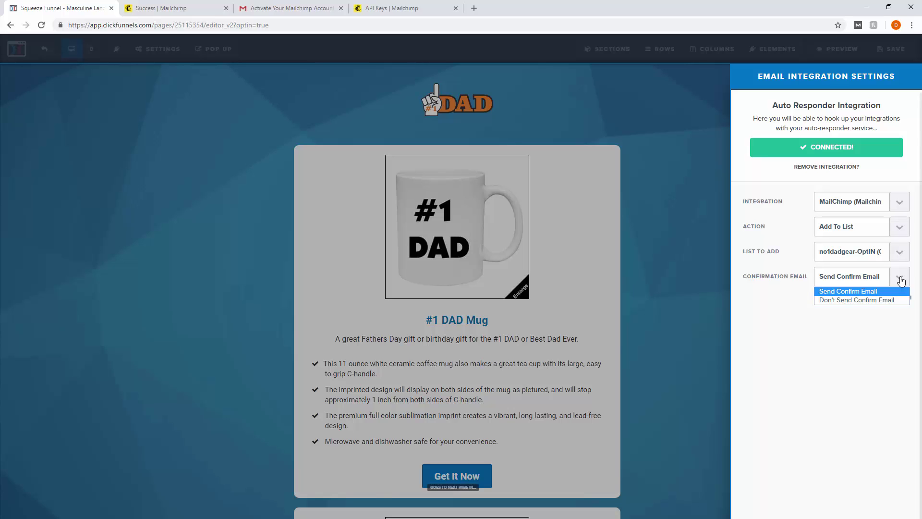
left_click(877, 301)
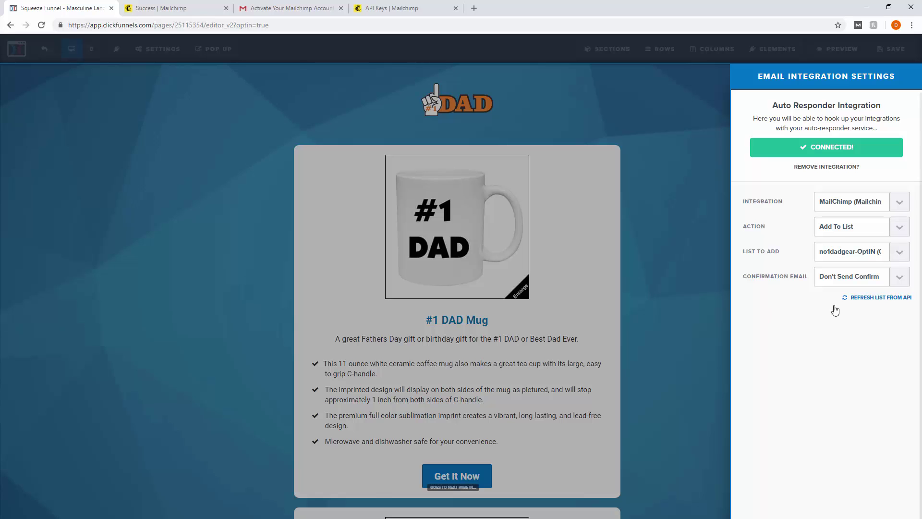
left_click(690, 304)
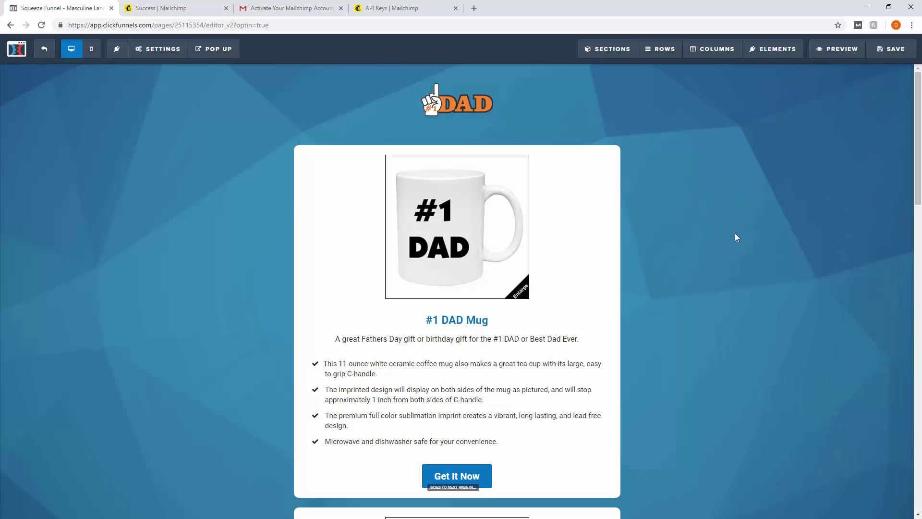
left_click(144, 49)
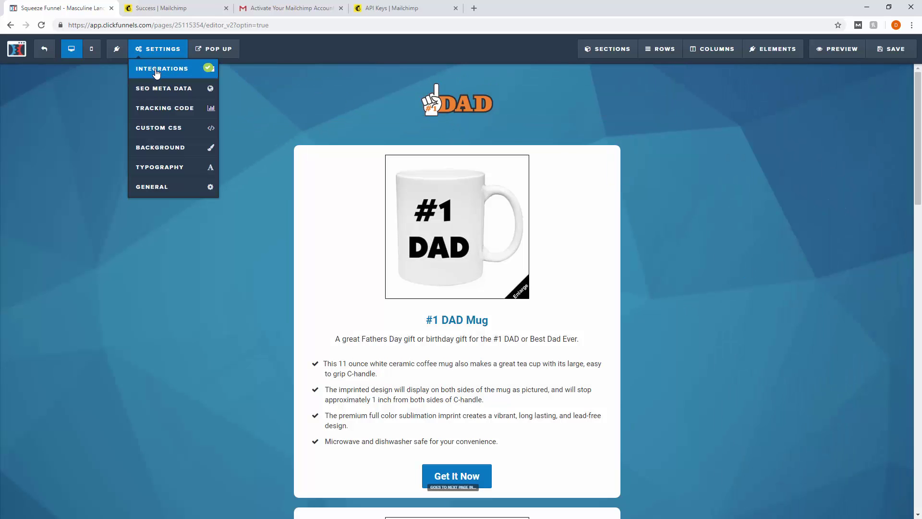
left_click(156, 72)
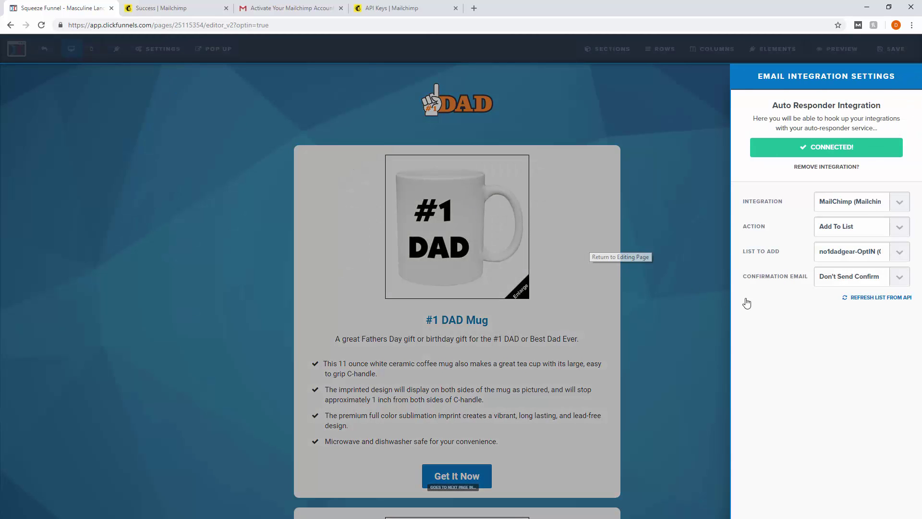